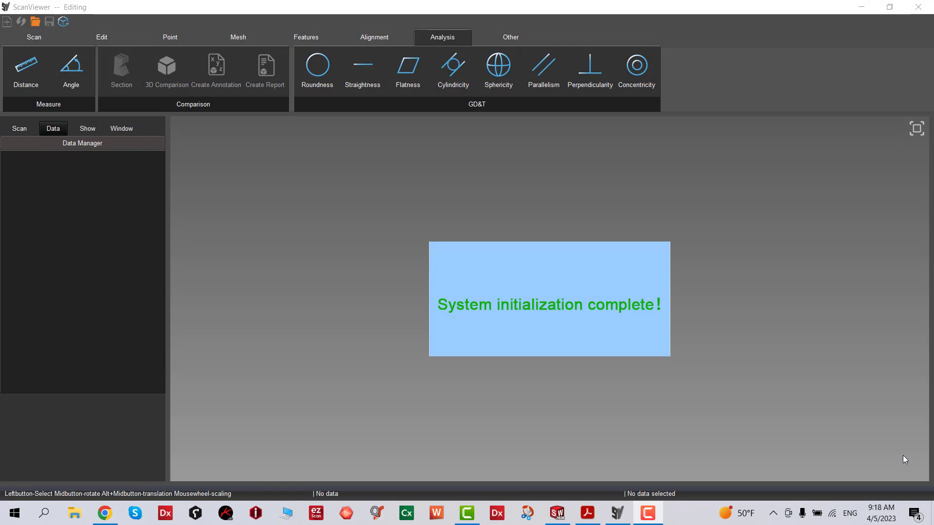
Step: Start a new scan from the Scan tab and confirm erasing the temporary scan data
click(19, 129)
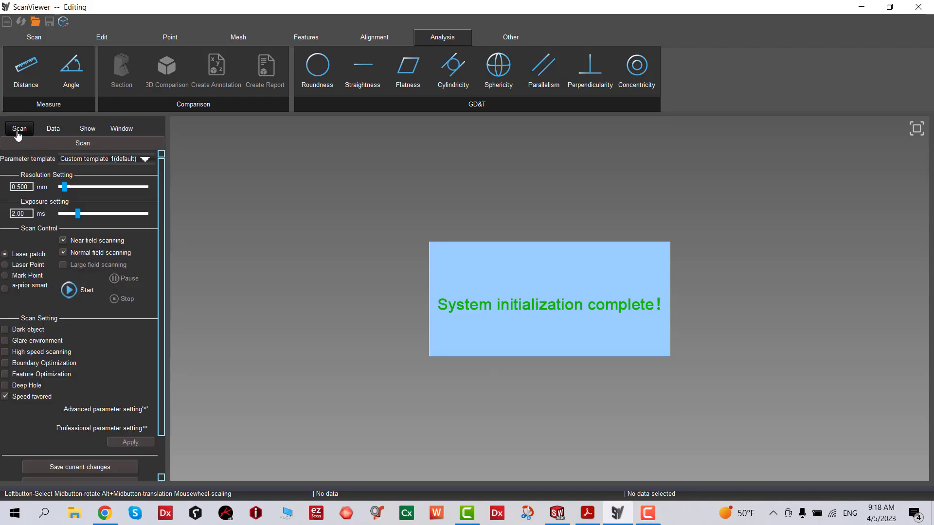
click(78, 292)
click(506, 284)
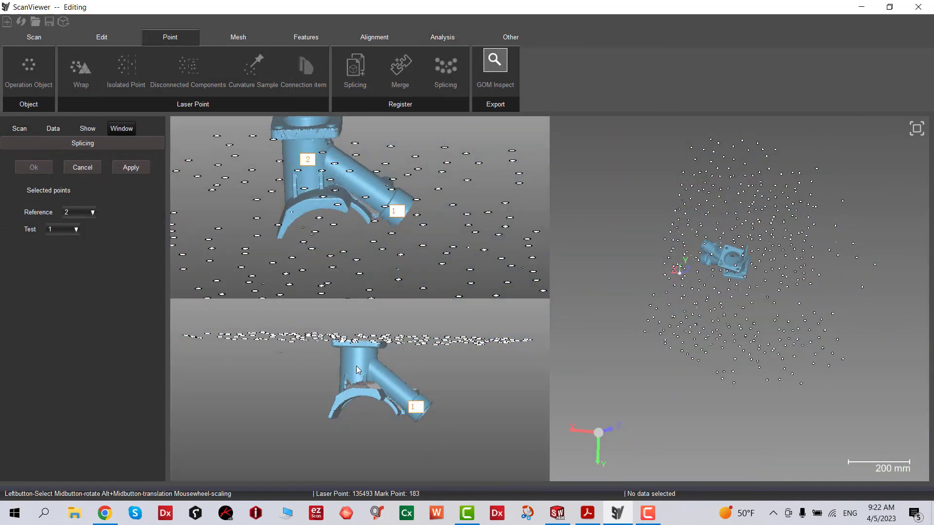
Step: Turn the lower view to the part's top face and mark the third common marker
middle_drag(361, 349, 375, 414)
middle_drag(321, 224, 301, 253)
scroll(327, 378, up, 2)
middle_drag(340, 392, 327, 425)
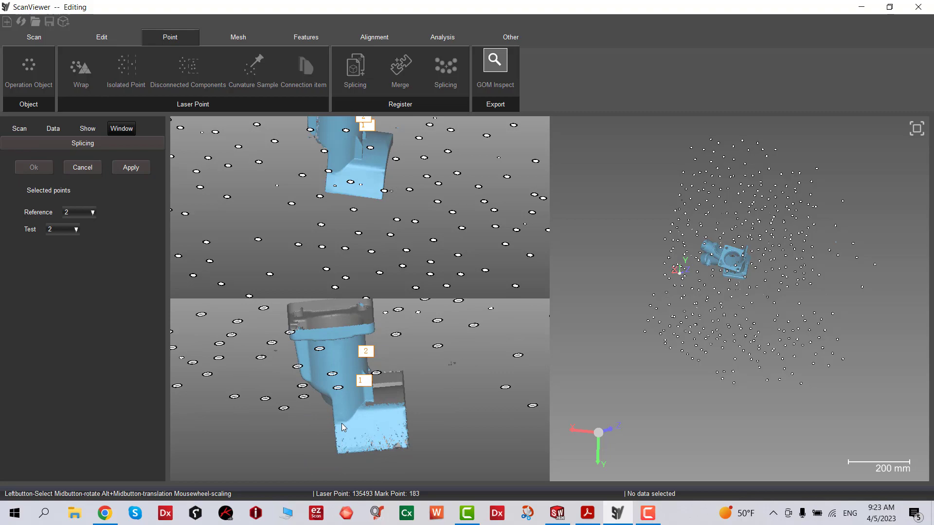
click(334, 175)
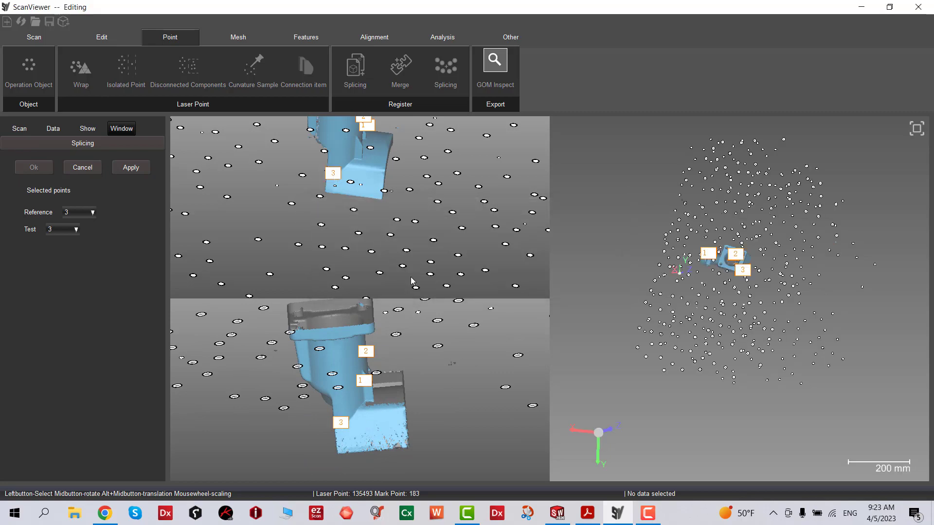
Step: Splice the two scans on the three matched marker pairs and confirm the merge
scroll(787, 258, up, 5)
middle_drag(787, 258, 850, 291)
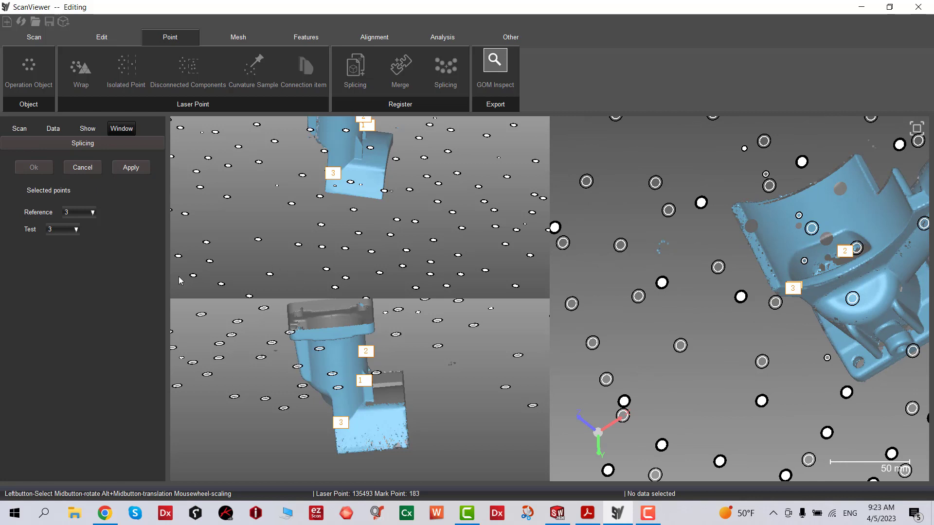
click(131, 170)
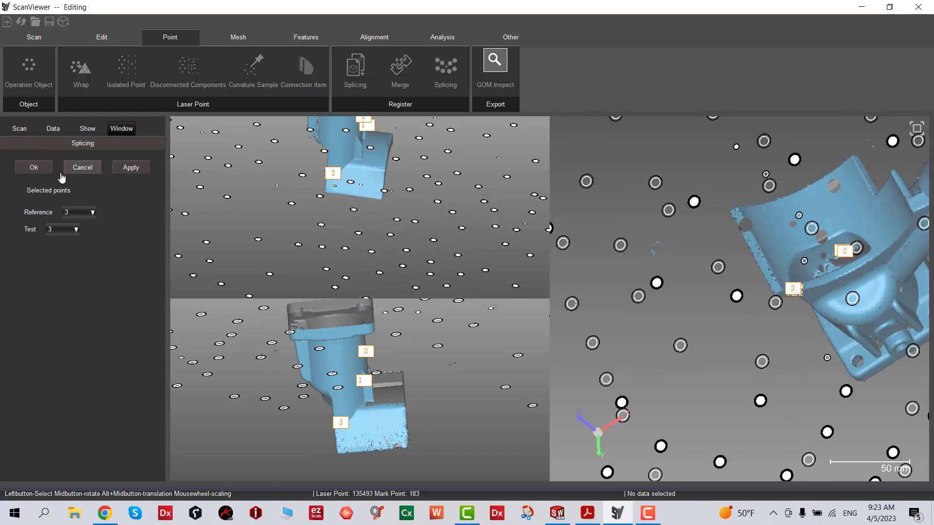
click(34, 168)
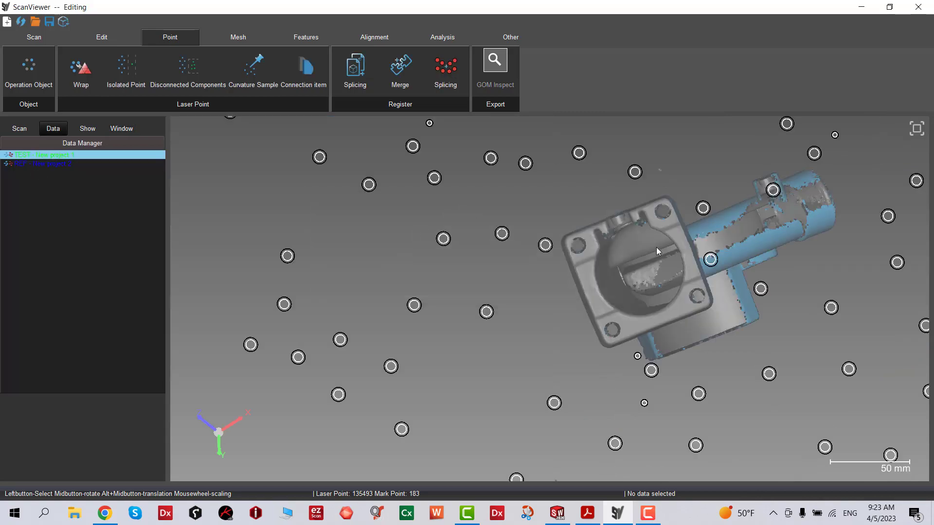
Step: Select the REF scan in Data Manager and bring it into view
scroll(640, 223, down, 5)
middle_drag(620, 239, 674, 348)
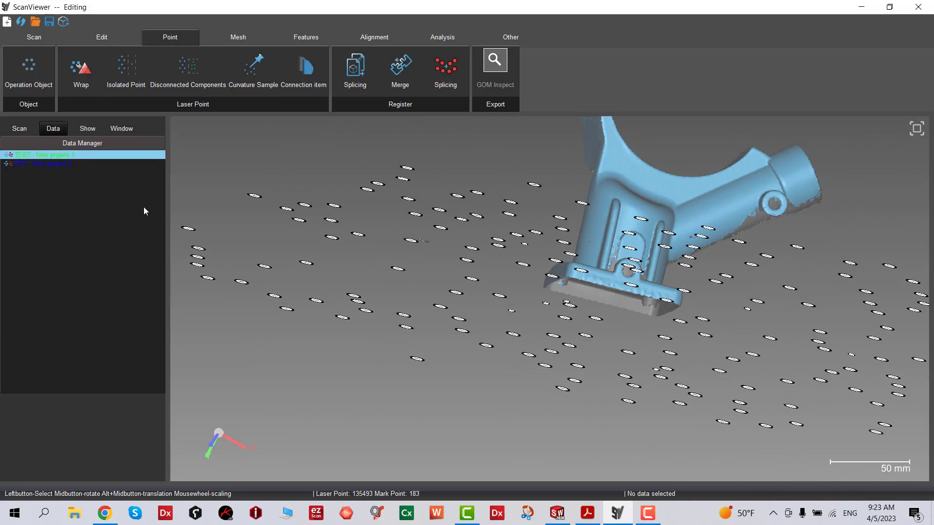
click(66, 165)
scroll(544, 292, up, 5)
middle_drag(545, 292, 462, 219)
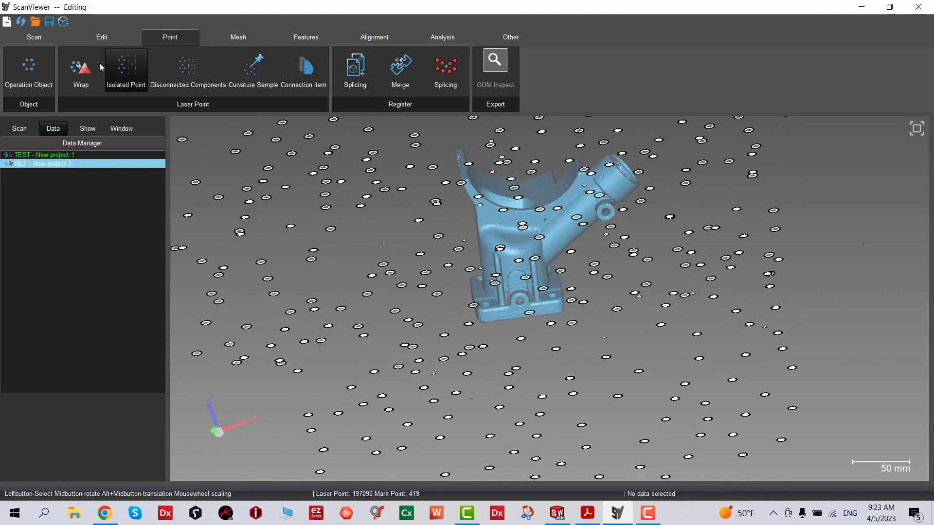
Step: Wrap REF into a mesh with Smooth and Optimization levels set to None
click(81, 69)
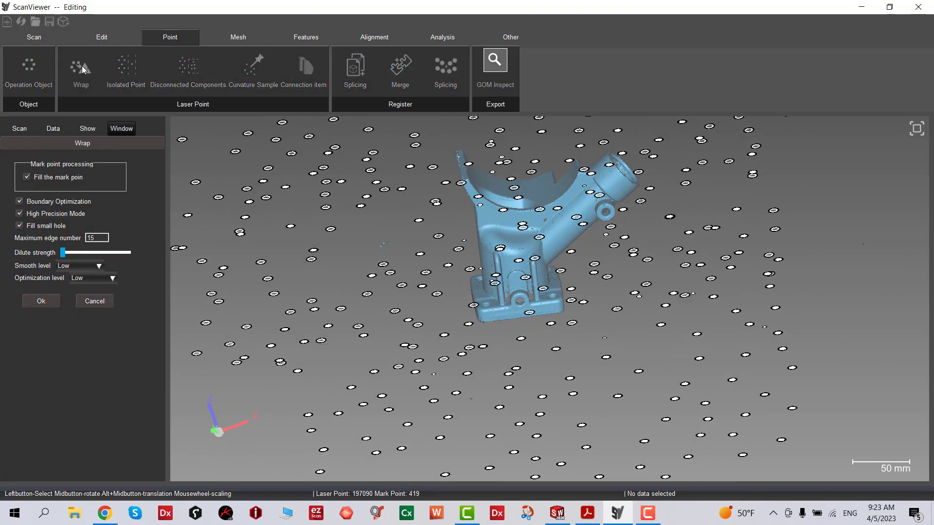
click(70, 267)
click(68, 276)
click(81, 278)
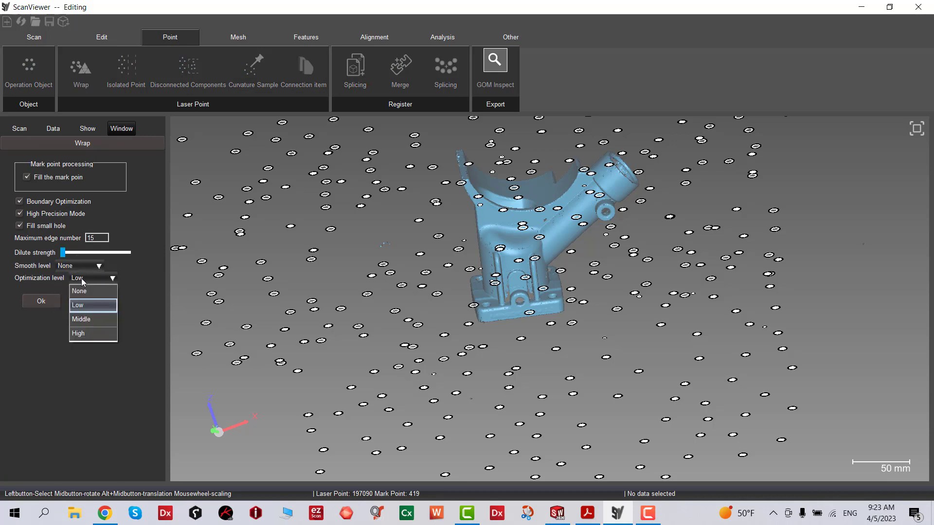
click(82, 290)
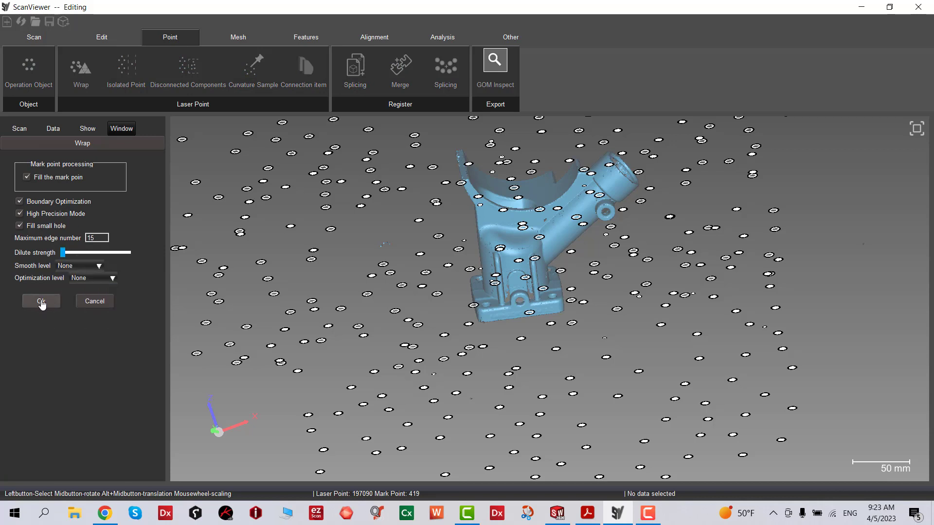
click(41, 302)
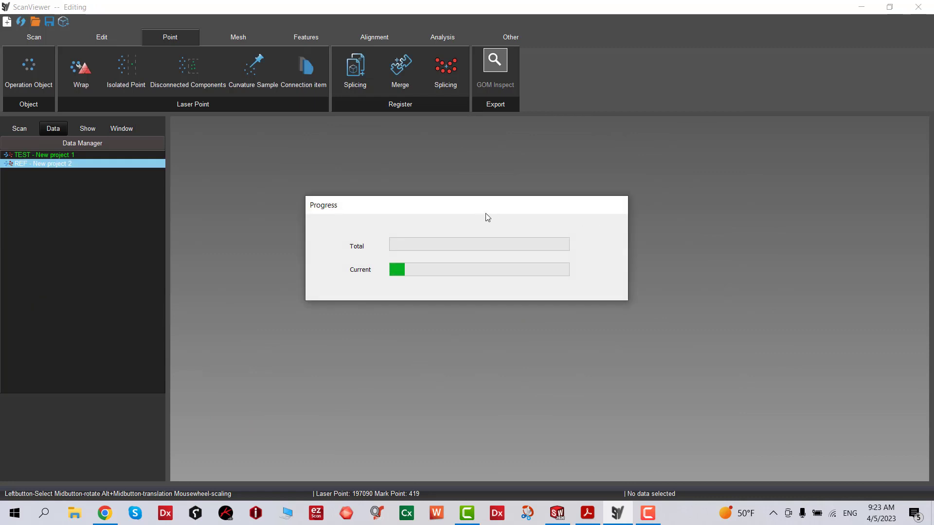
scroll(584, 322, down, 2)
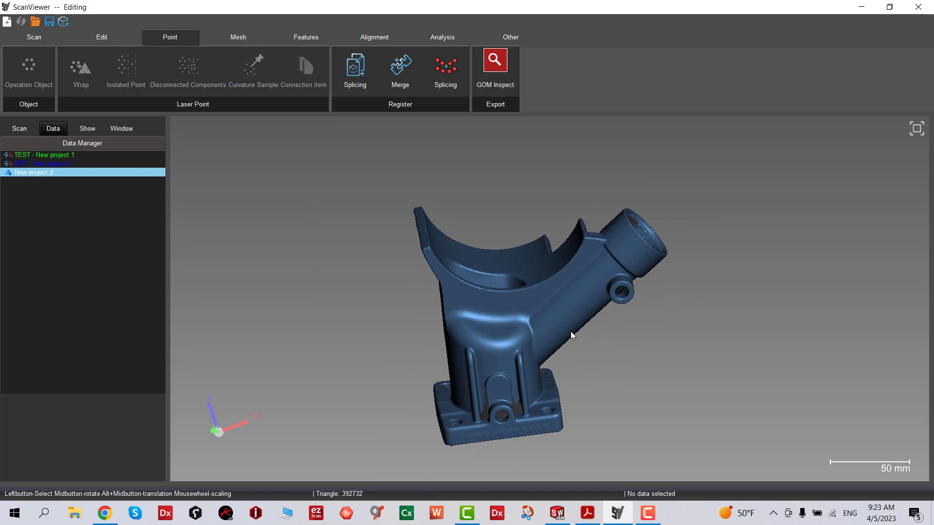
middle_drag(569, 336, 633, 297)
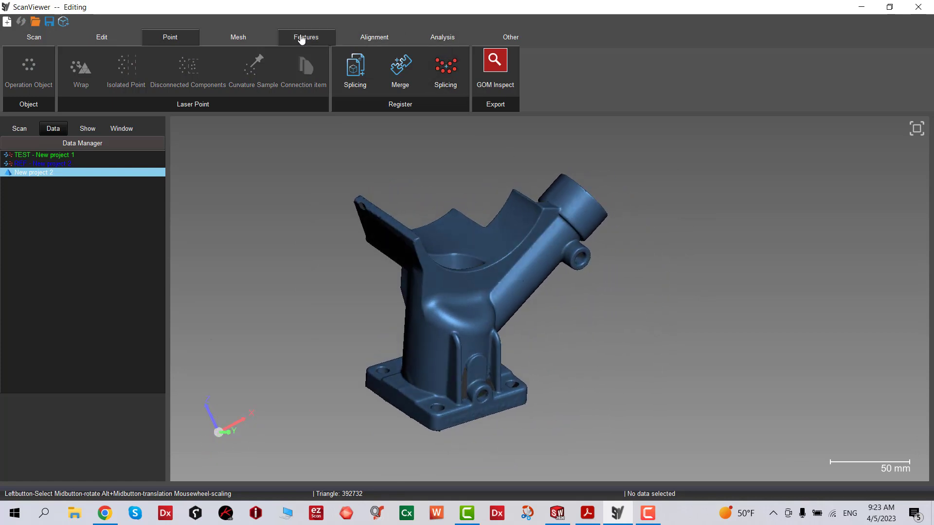
Step: Start a cylinder feature, select triangles in the mounting hole, then cancel it
click(302, 39)
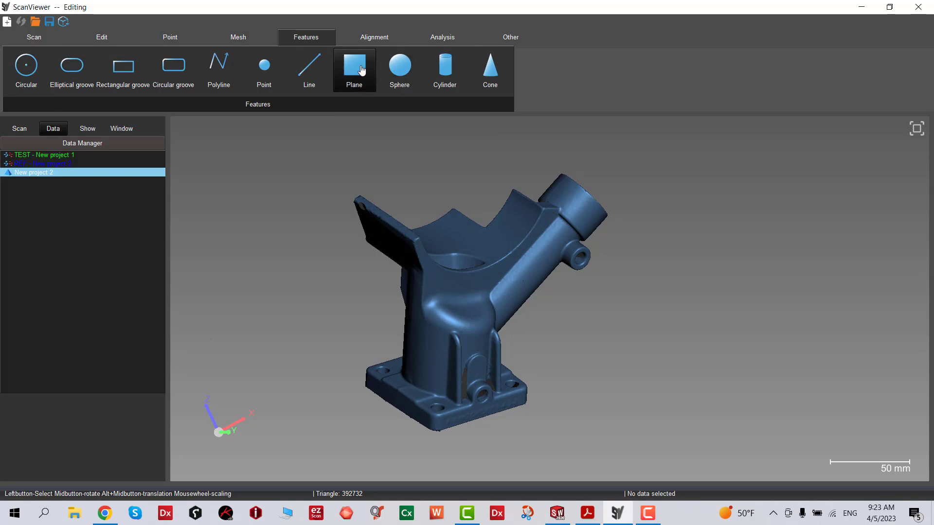
click(450, 72)
scroll(454, 426, up, 6)
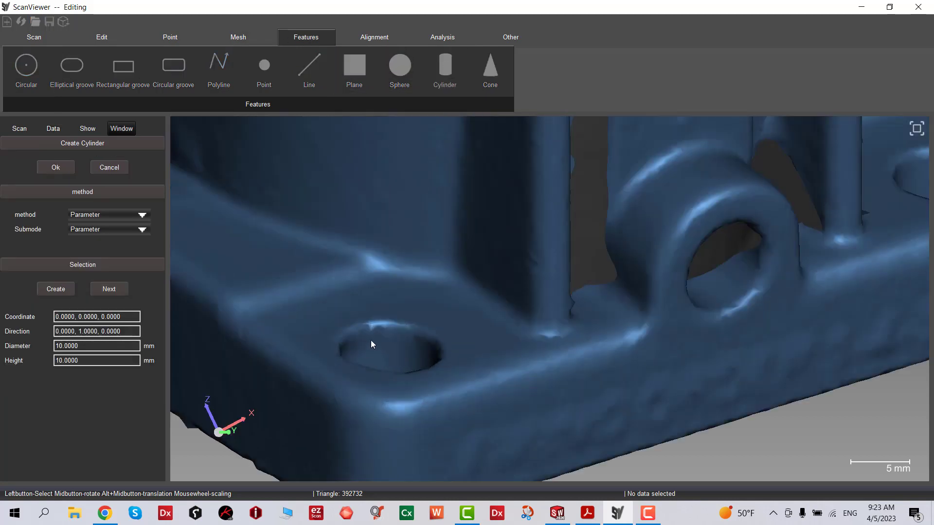
drag(403, 365, 406, 360)
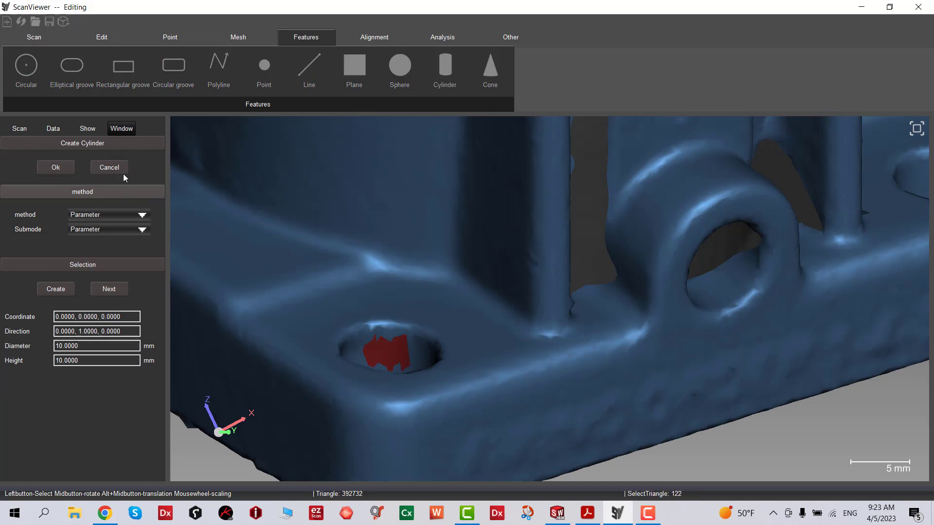
click(90, 39)
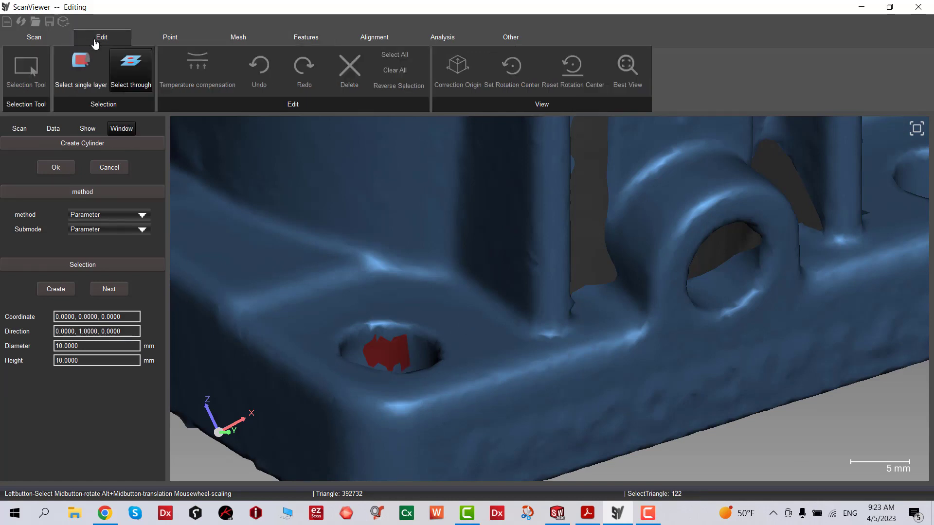
click(109, 167)
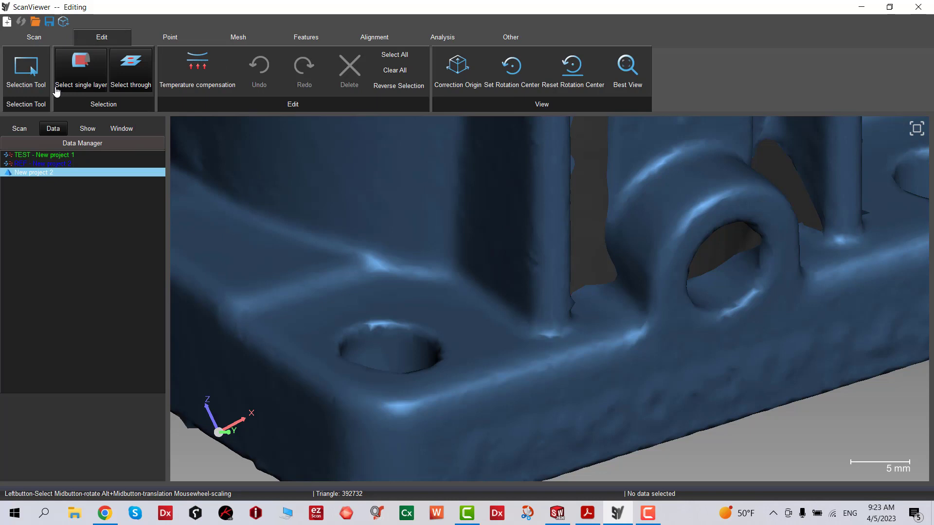
Step: Set the Edit tab's Selection Tool to Lasso
click(30, 85)
click(34, 115)
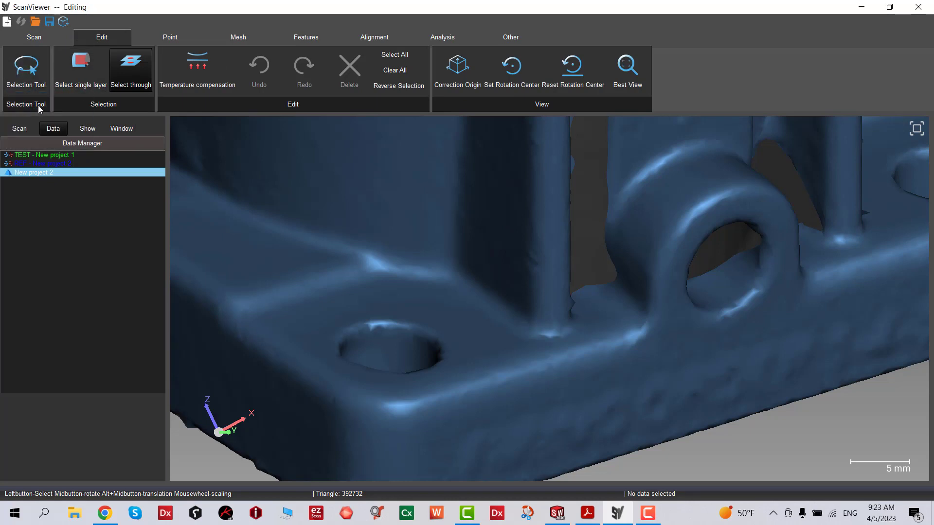
scroll(396, 217, down, 3)
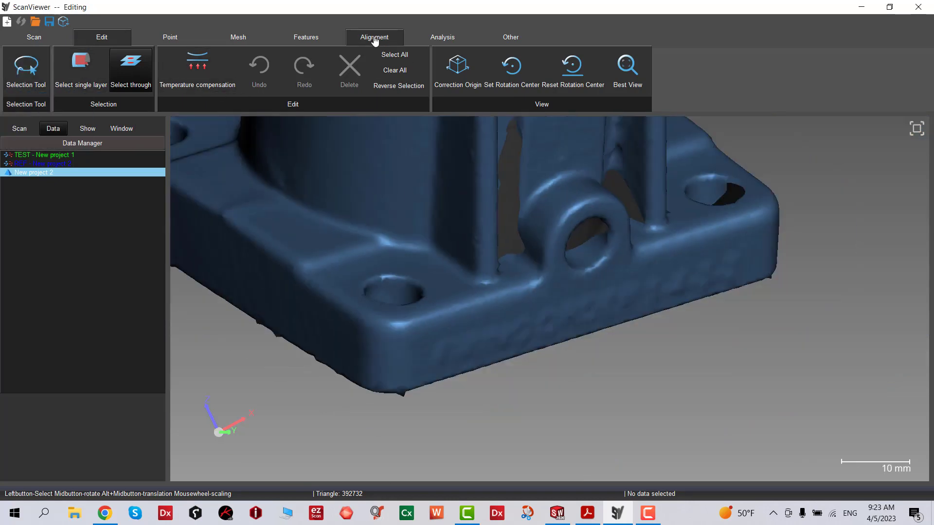
Step: Lasso the inner wall of the base mounting hole, selecting 476 triangles
click(301, 39)
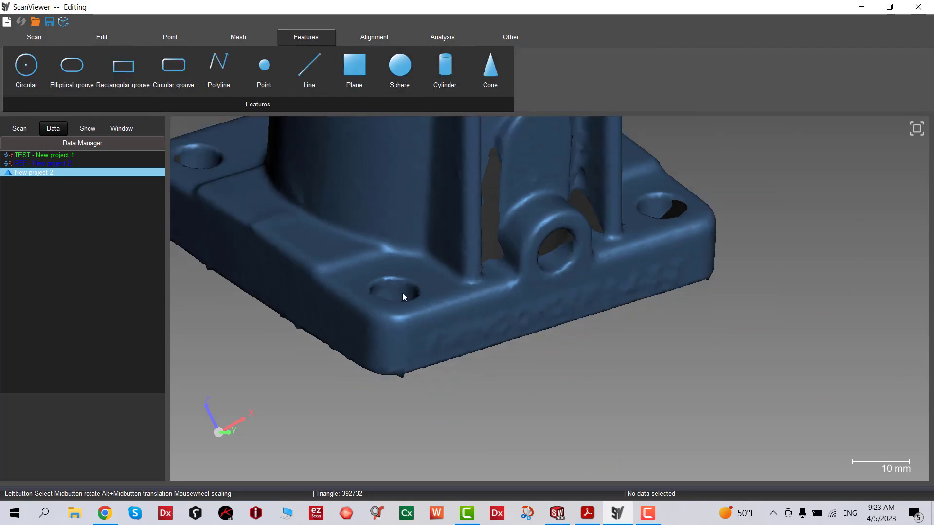
scroll(402, 293, up, 3)
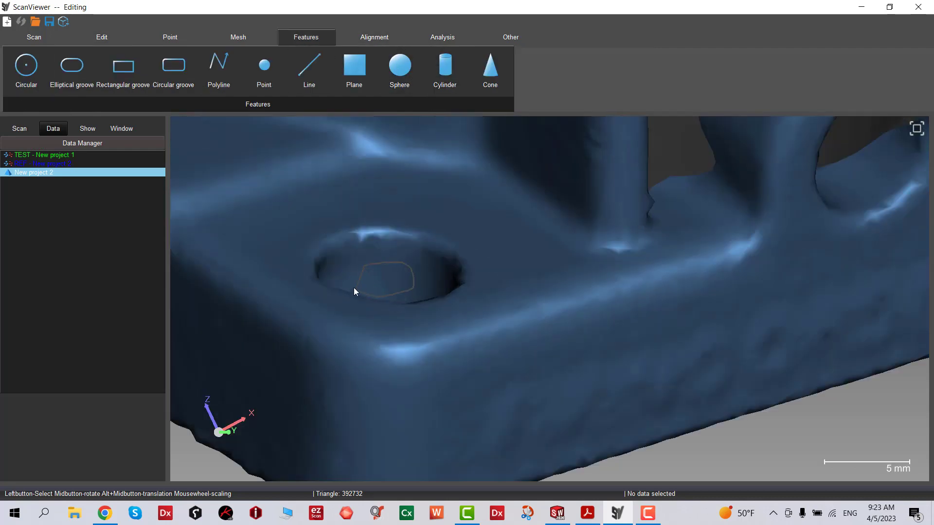
scroll(379, 275, down, 3)
mouse_move(390, 271)
middle_down()
mouse_move(484, 270)
mouse_move(364, 281)
mouse_move(582, 314)
mouse_move(360, 293)
mouse_move(340, 328)
mouse_move(369, 330)
mouse_move(409, 428)
middle_up()
scroll(360, 294, down, 1)
scroll(418, 263, up, 4)
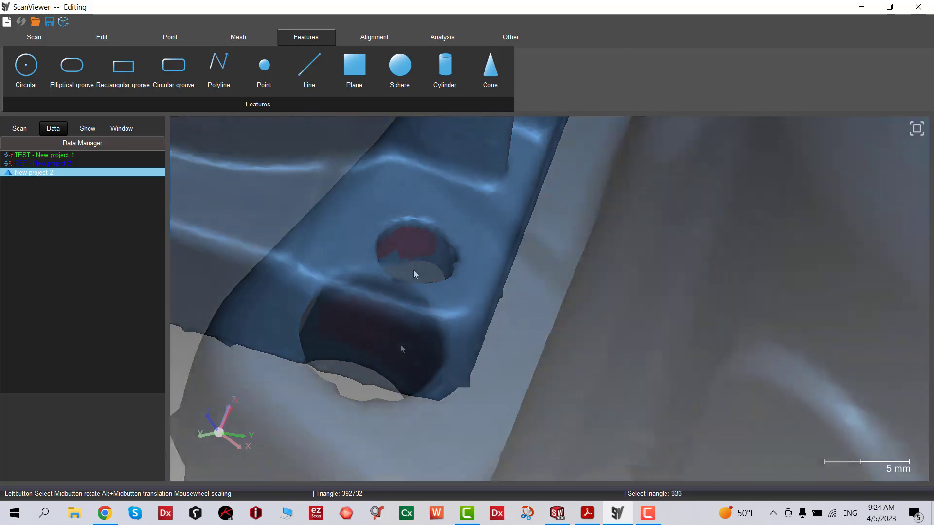
middle_drag(413, 270, 481, 334)
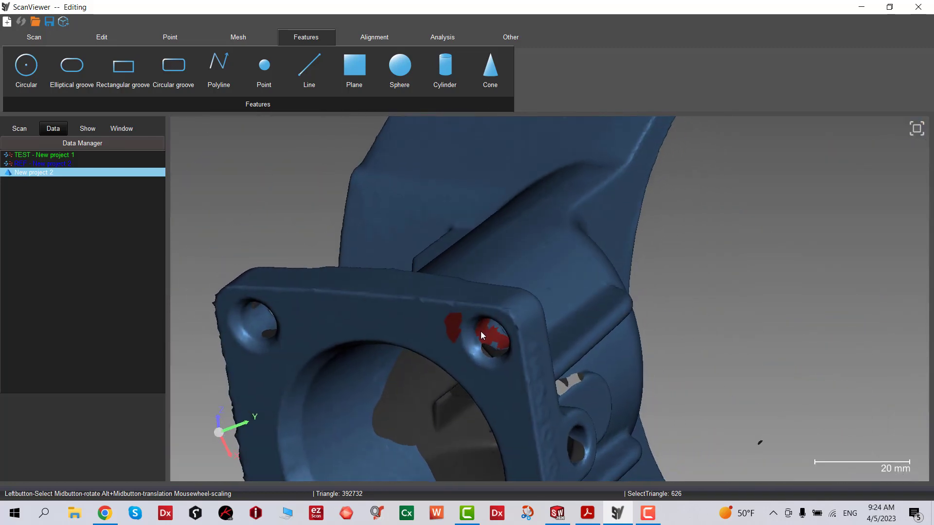
scroll(458, 321, up, 2)
middle_drag(412, 378, 516, 315)
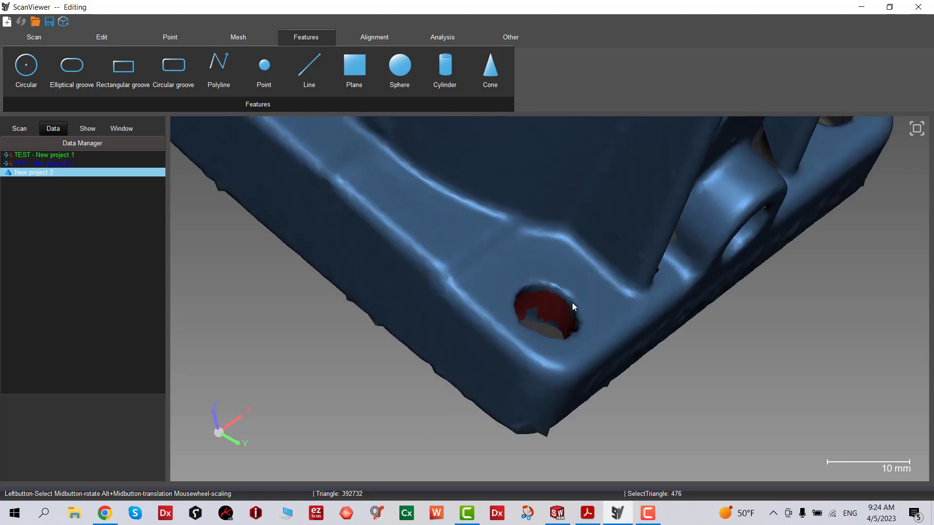
Step: Reset the rotation centre at the selected hole and orbit out to the whole base
middle_drag(572, 302, 565, 271)
right_click(576, 266)
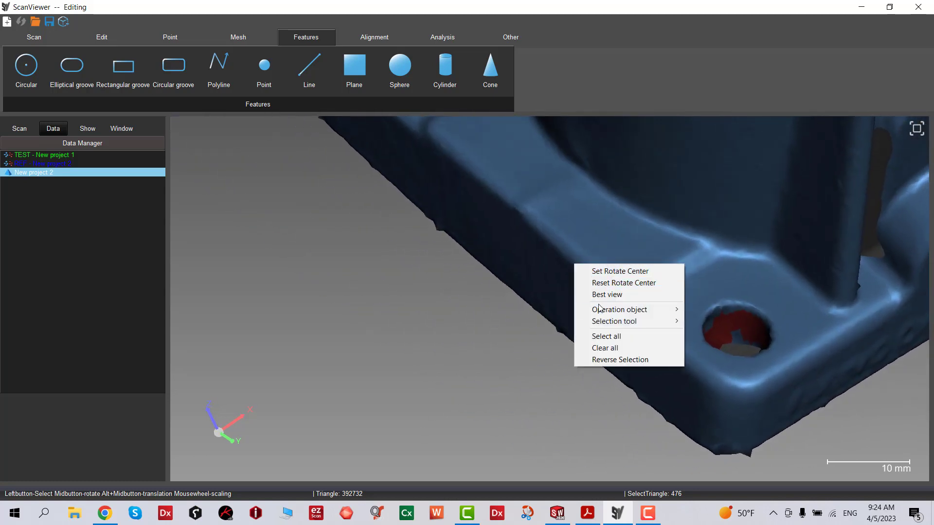
click(606, 275)
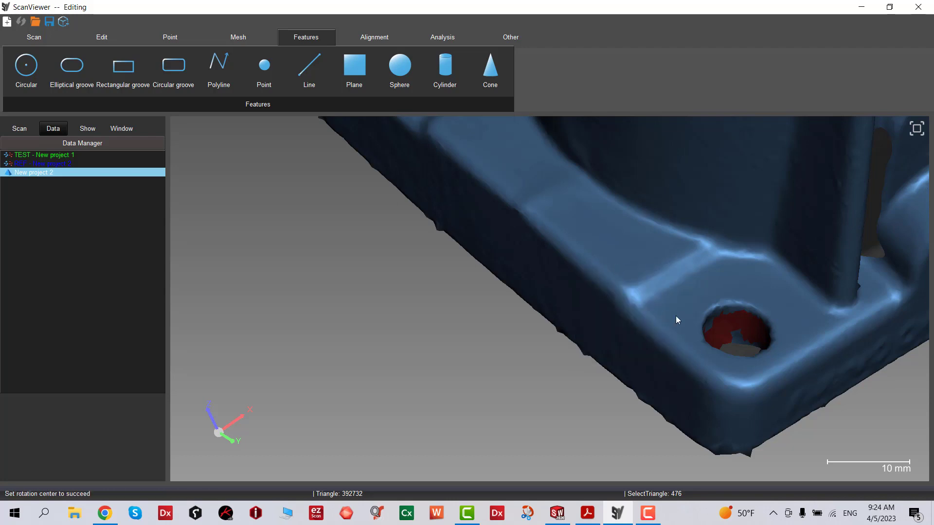
scroll(676, 319, down, 3)
middle_drag(632, 316, 467, 234)
Step: Fit Cylinder 1 to the selected base corner hole with the Fitting method
click(443, 68)
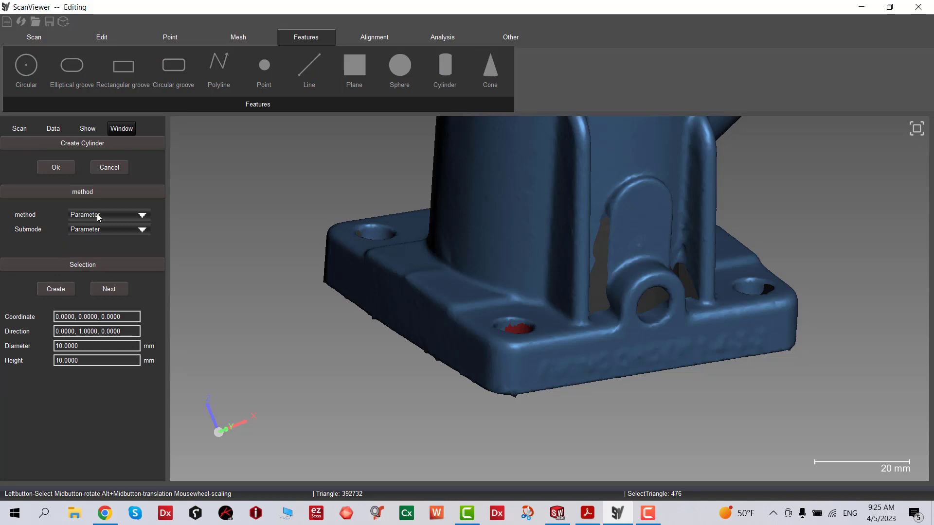
click(82, 242)
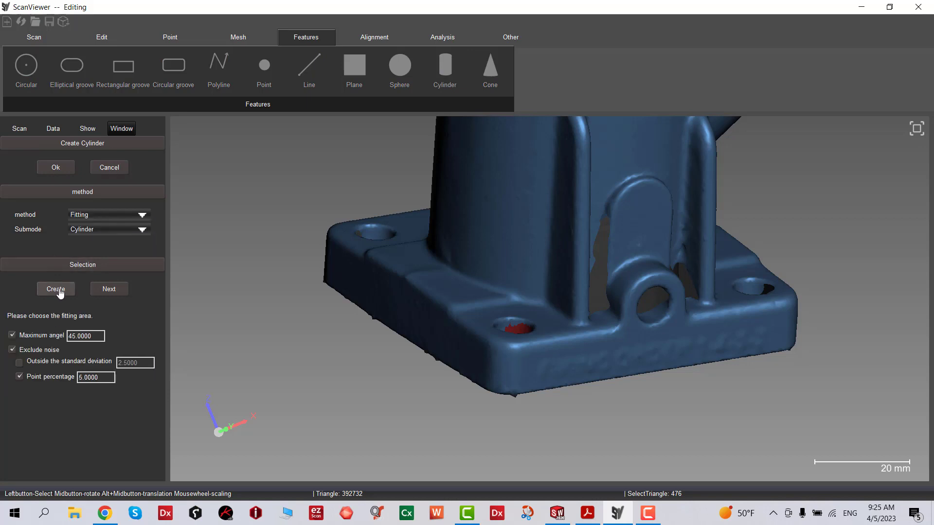
click(56, 289)
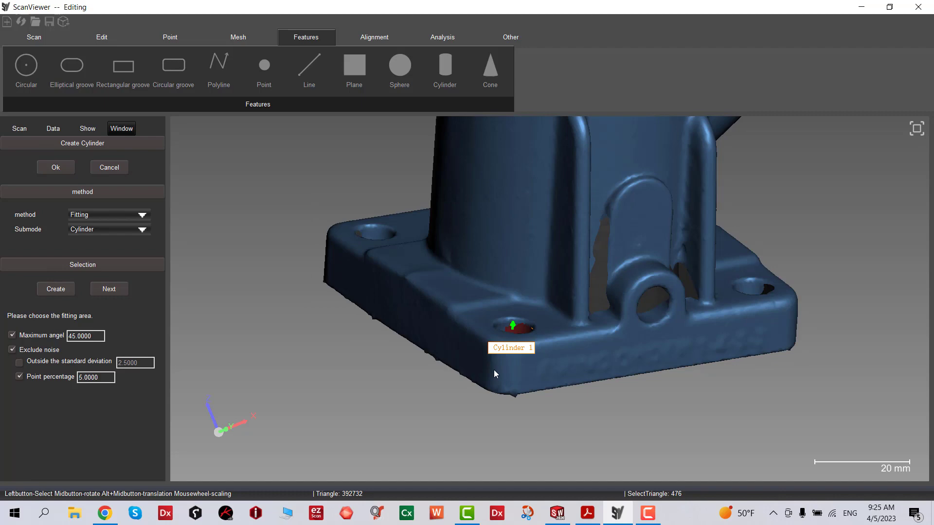
scroll(516, 348, up, 6)
middle_drag(530, 325, 486, 360)
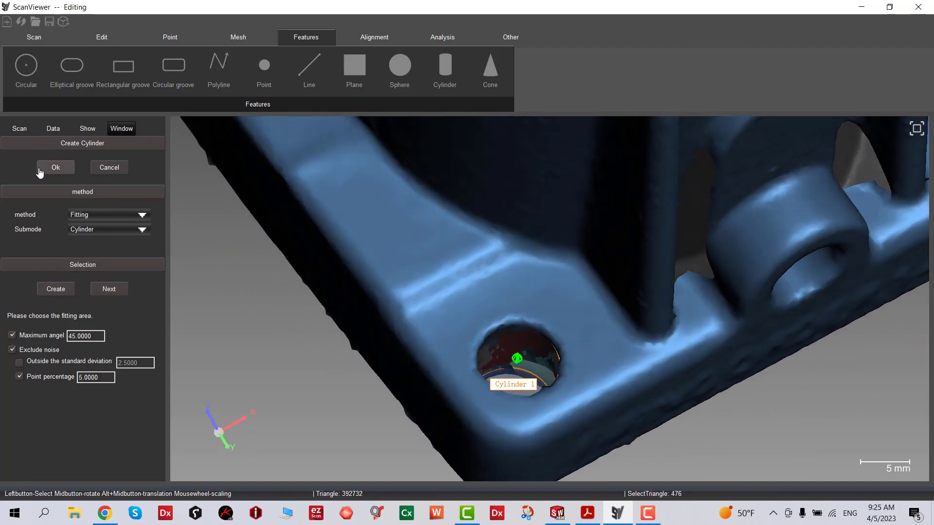
click(57, 167)
scroll(620, 318, up, 6)
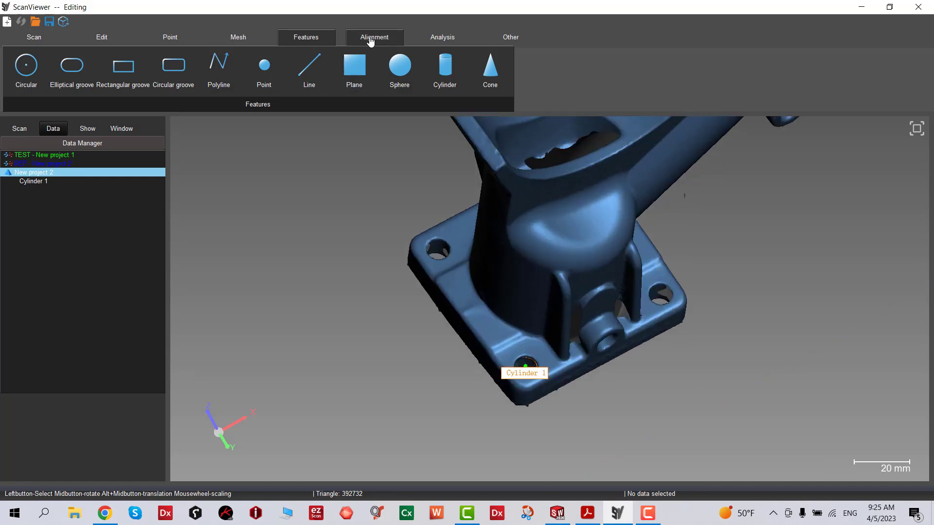
Step: Check Cylinder 1's attributes, reading its fitted diameter of 8.869428 mm
click(442, 38)
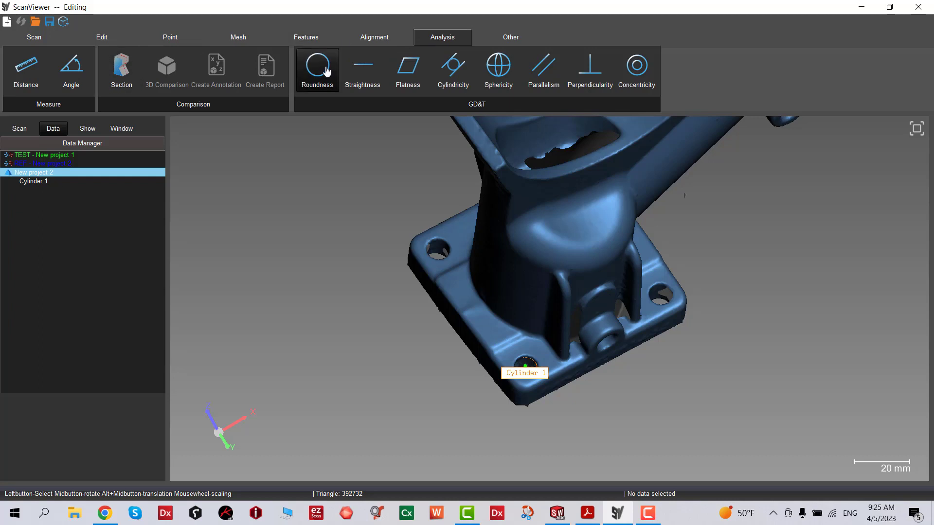
right_click(27, 181)
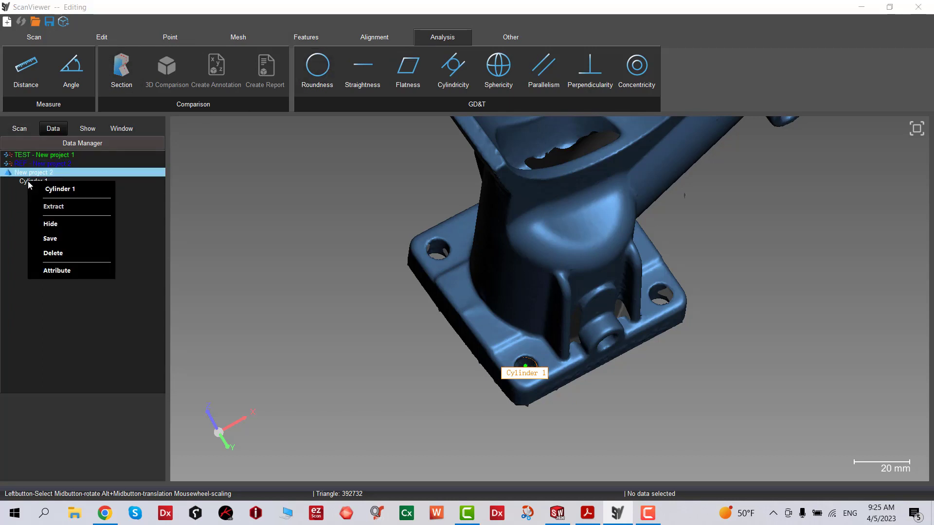
click(54, 270)
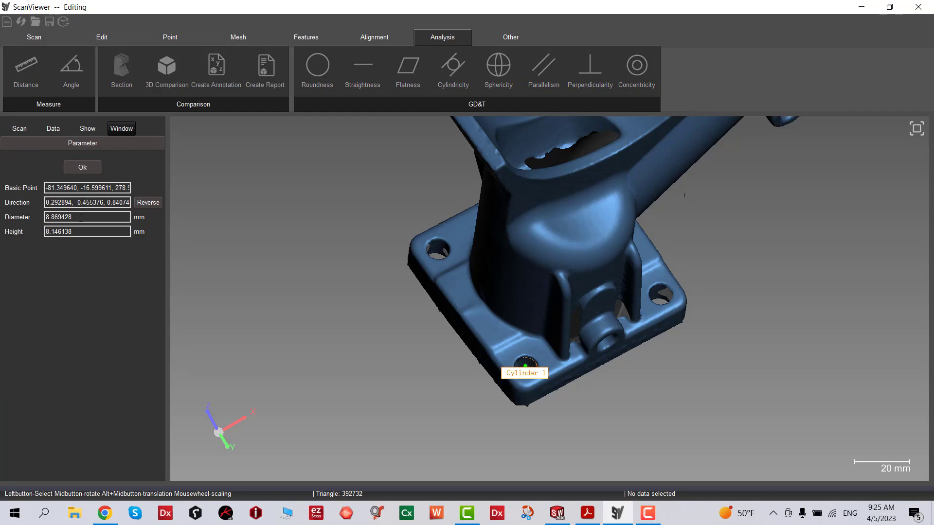
drag(81, 218, 15, 214)
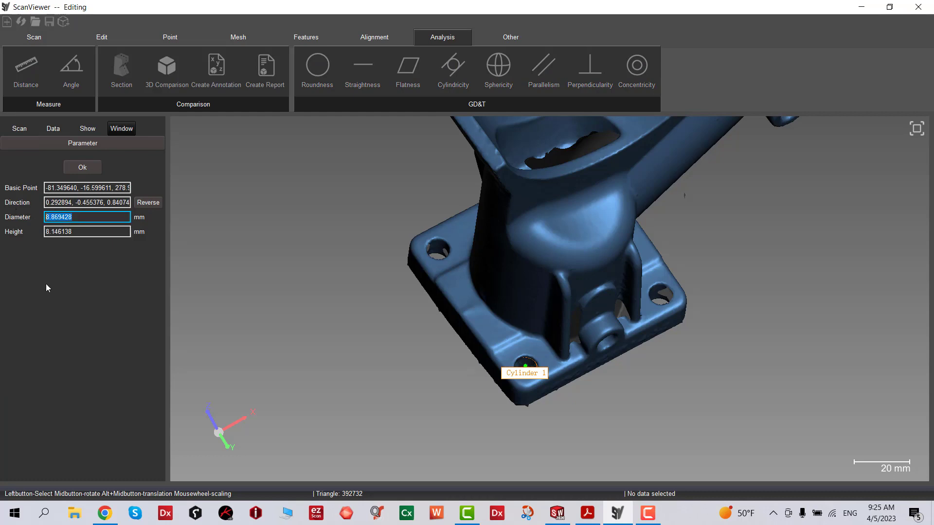
scroll(531, 359, up, 10)
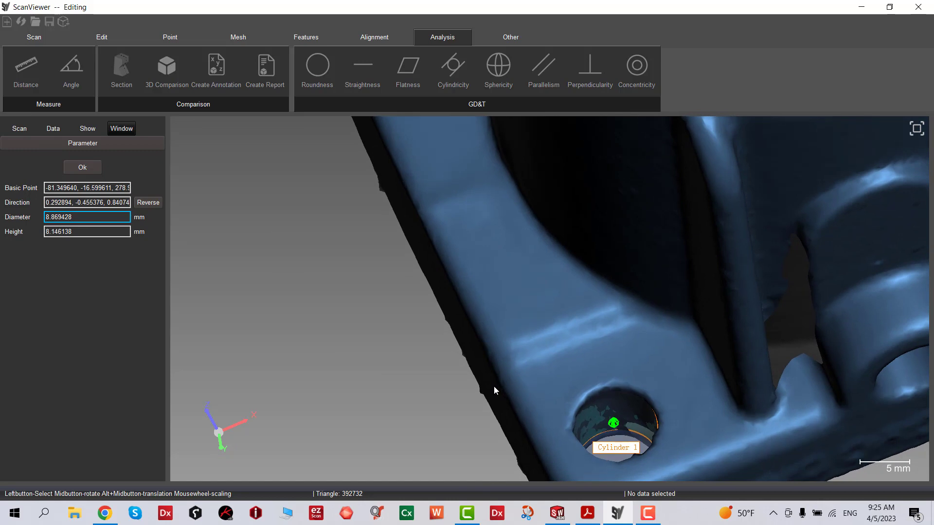
middle_drag(494, 389, 520, 400)
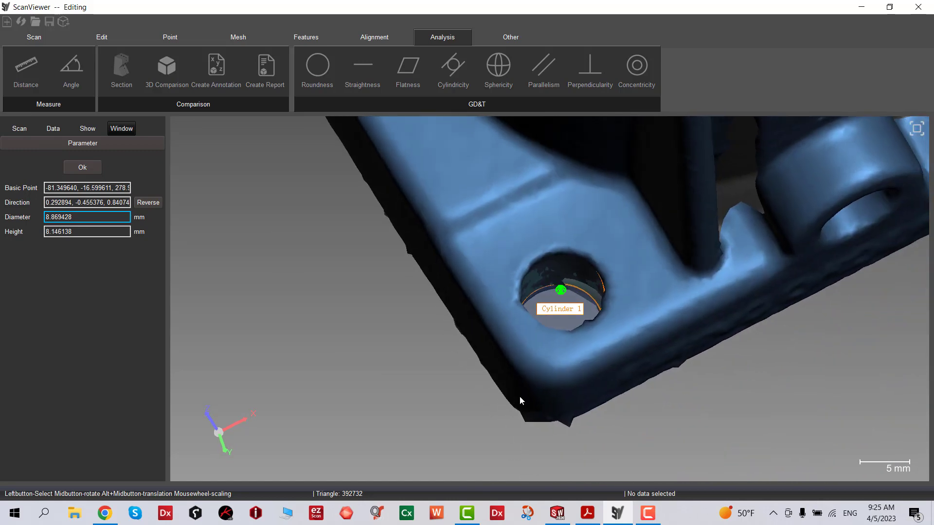
click(82, 168)
scroll(503, 308, down, 10)
middle_drag(530, 285, 538, 246)
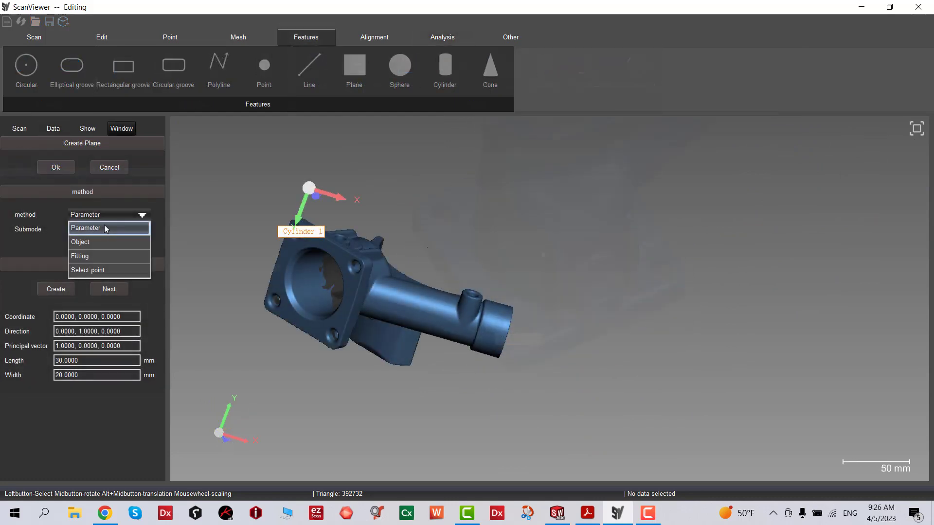
Step: Create Plane 1 through three points picked on the square flange face
click(95, 271)
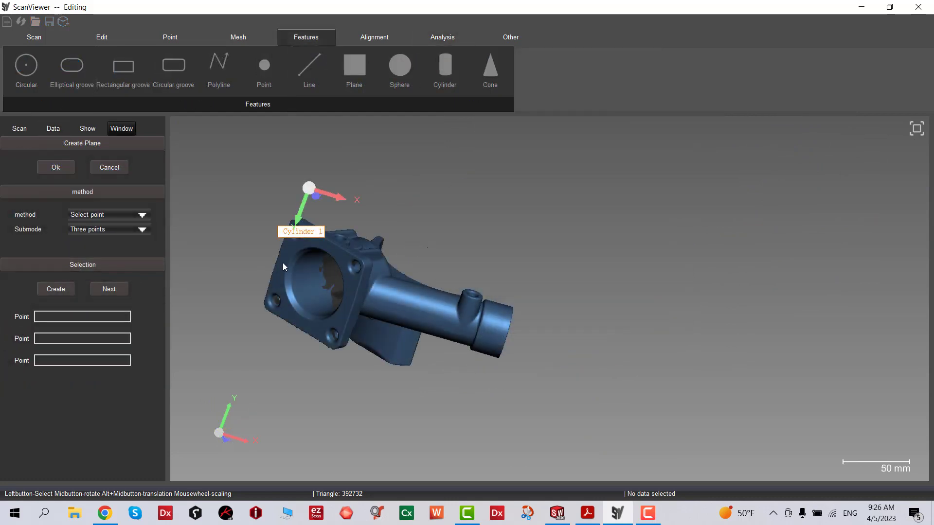
click(283, 264)
click(348, 302)
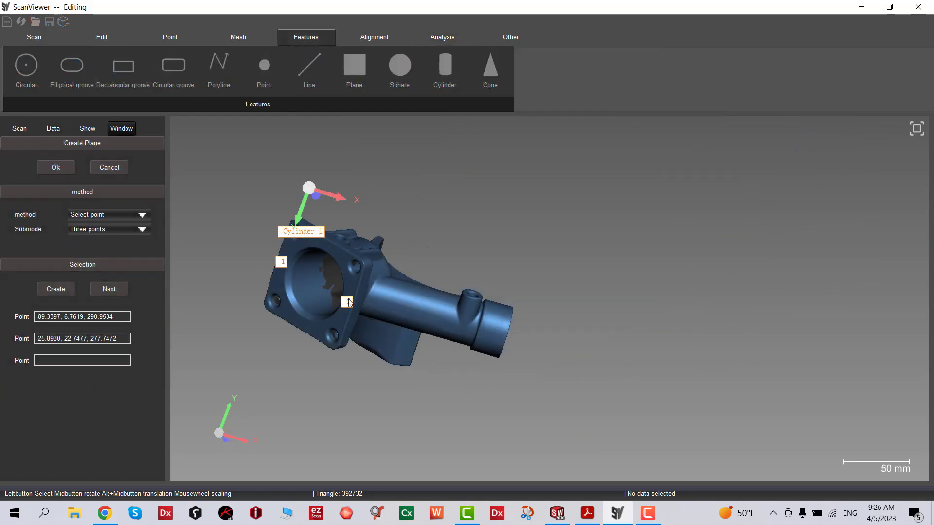
click(298, 321)
click(55, 289)
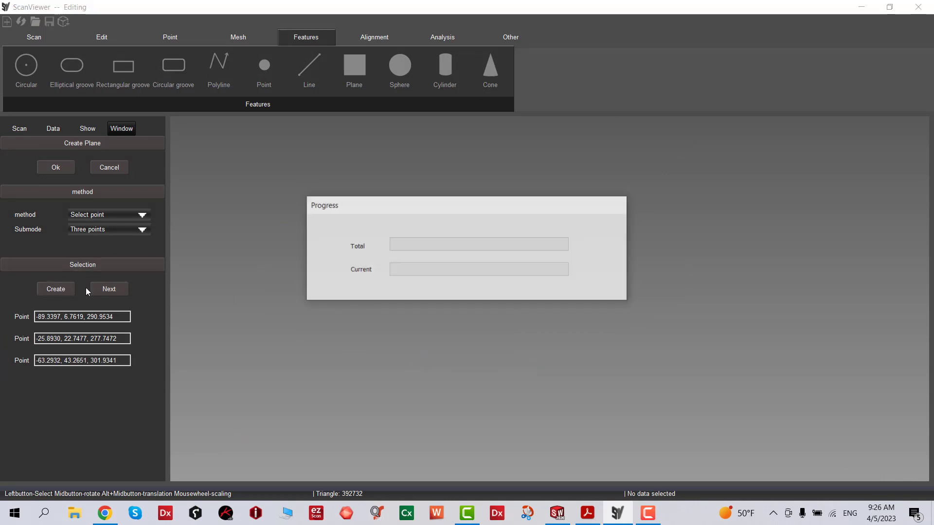
scroll(372, 265, up, 5)
scroll(367, 271, down, 8)
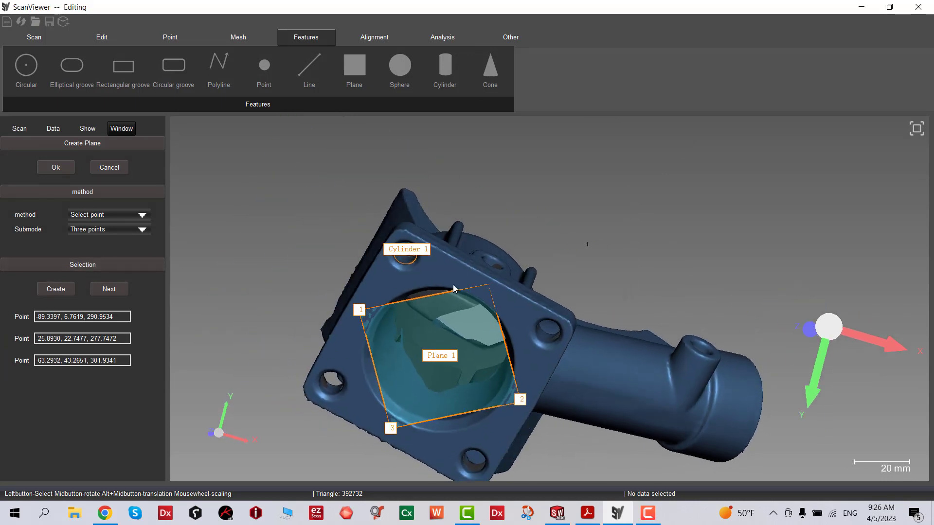
click(55, 167)
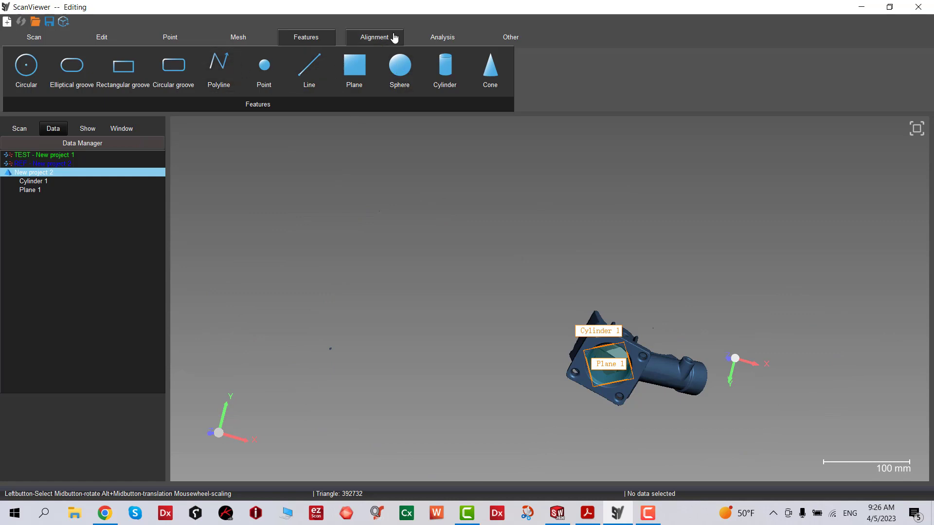
Step: Compute a Section contour using the Choice of plane method with Plane 1
click(443, 38)
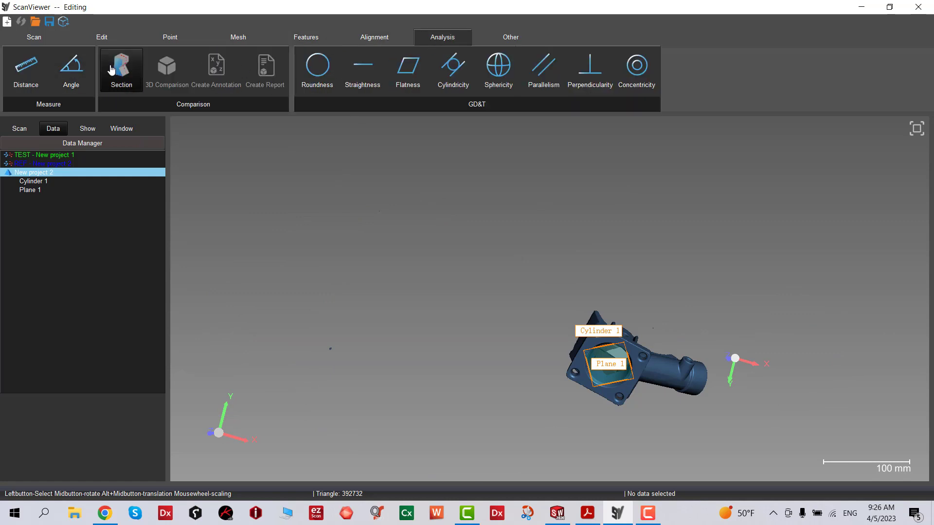
click(120, 68)
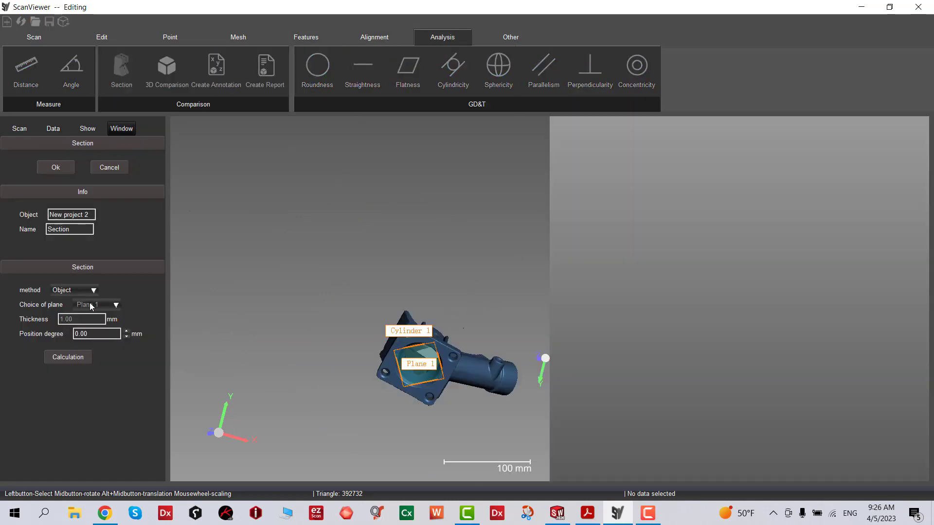
click(69, 358)
click(61, 290)
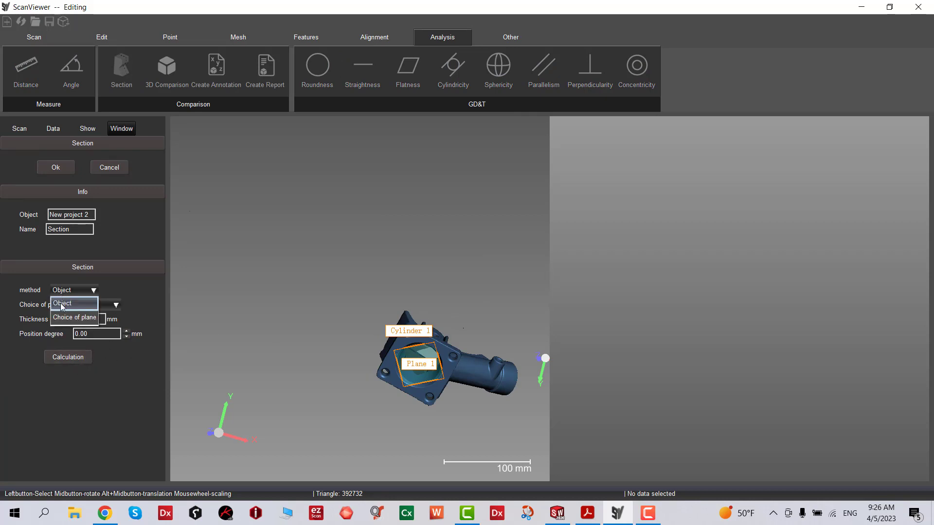
click(64, 319)
click(83, 359)
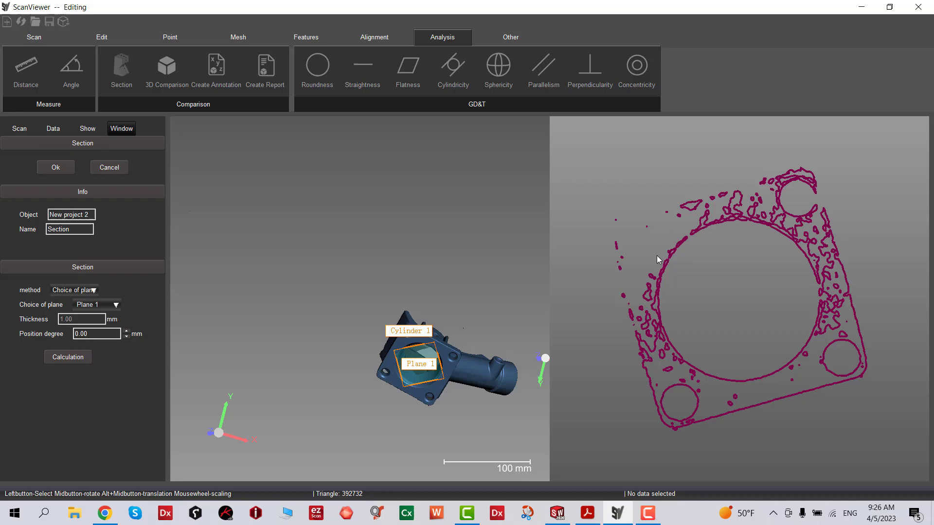
click(56, 167)
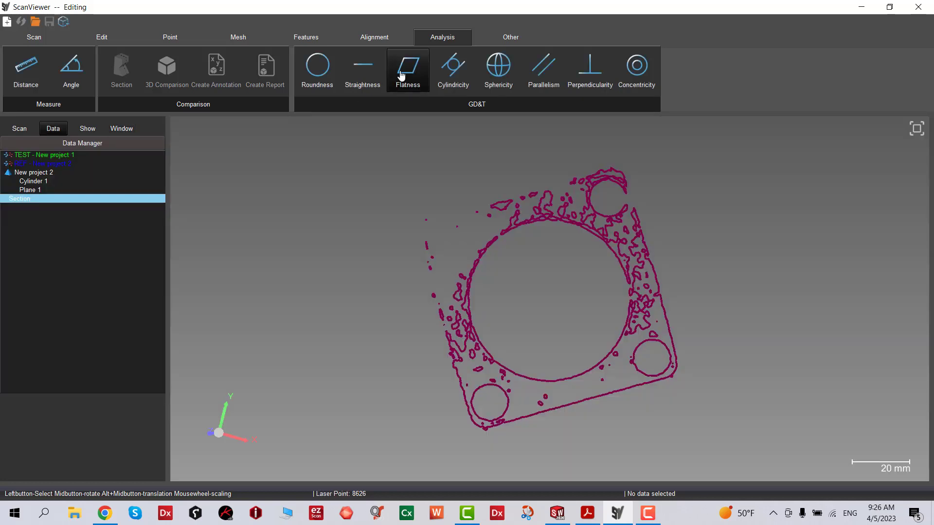
Step: Select the small corner hole's arcs on the section for a new circle feature
click(318, 68)
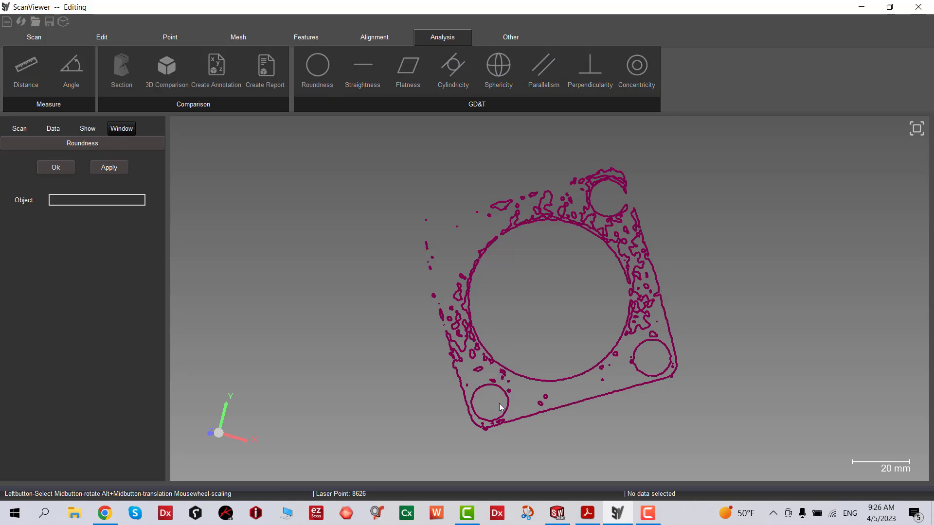
scroll(488, 399, up, 5)
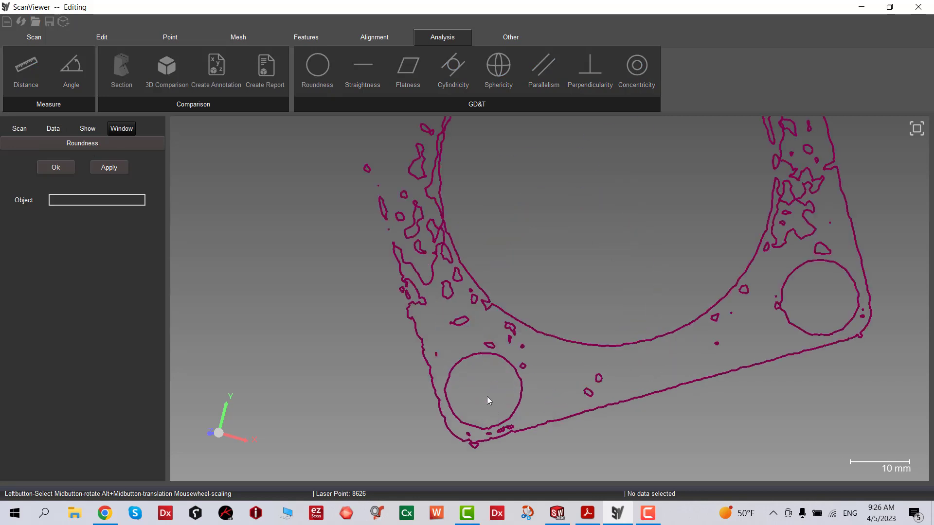
click(63, 167)
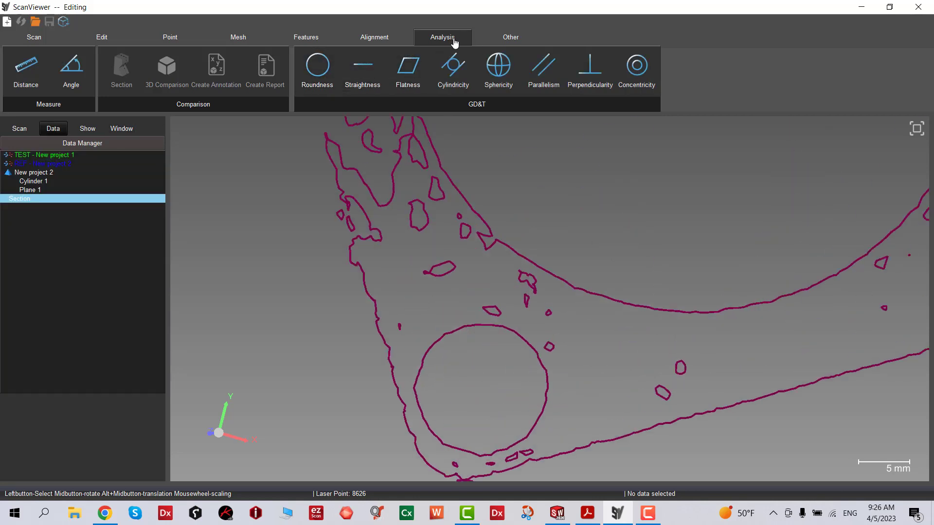
click(307, 39)
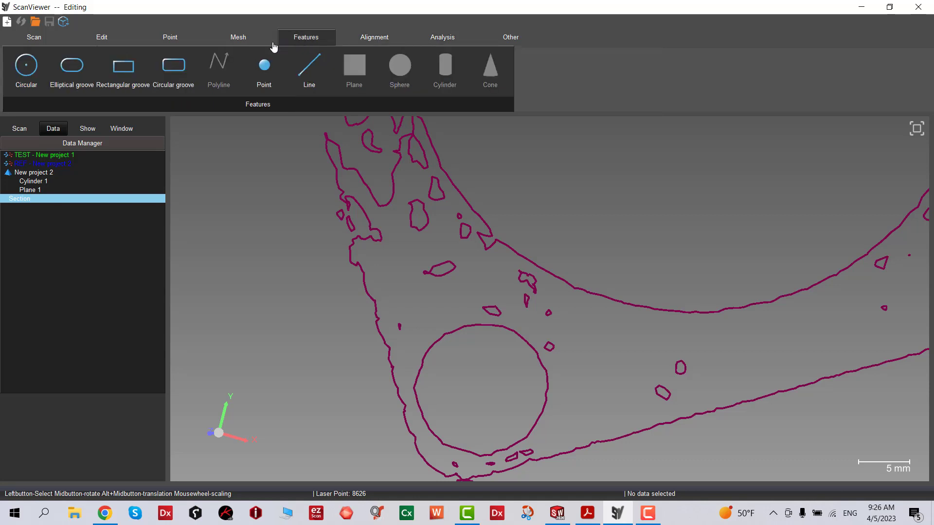
click(41, 71)
mouse_move(448, 336)
mouse_down()
mouse_move(471, 361)
mouse_move(407, 351)
mouse_move(417, 385)
mouse_move(515, 368)
mouse_move(457, 325)
mouse_move(538, 358)
mouse_move(561, 380)
mouse_move(522, 432)
mouse_move(529, 357)
mouse_up()
mouse_move(540, 418)
mouse_down()
mouse_move(513, 450)
mouse_move(484, 461)
mouse_move(445, 454)
mouse_move(415, 423)
mouse_move(415, 384)
mouse_move(514, 399)
mouse_up()
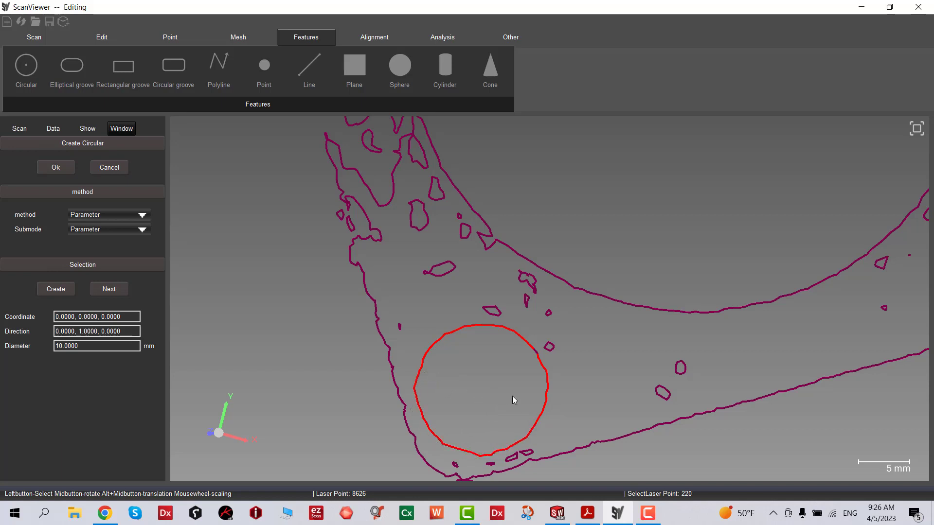
mouse_move(541, 364)
mouse_down()
mouse_move(534, 347)
mouse_move(539, 371)
mouse_up()
Step: Fit Circular 1 to the hole points by least-squares best fit
click(106, 216)
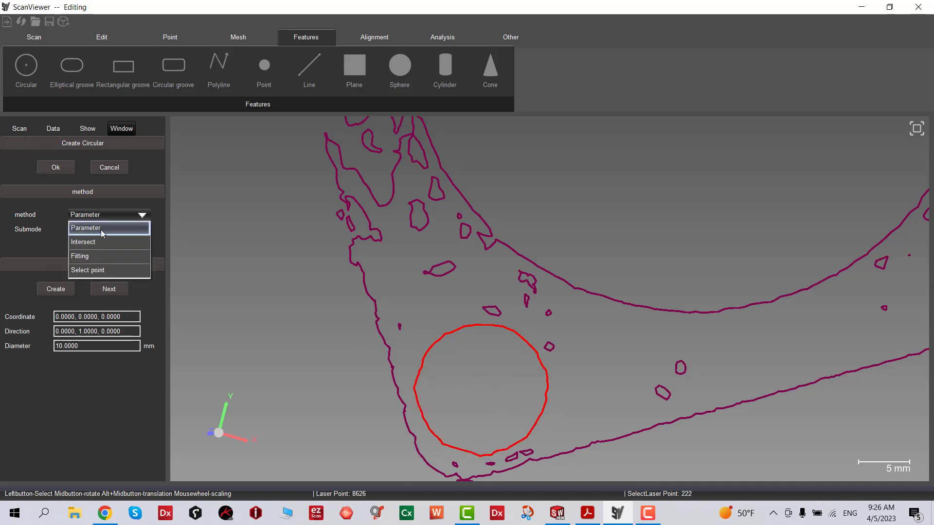
click(82, 256)
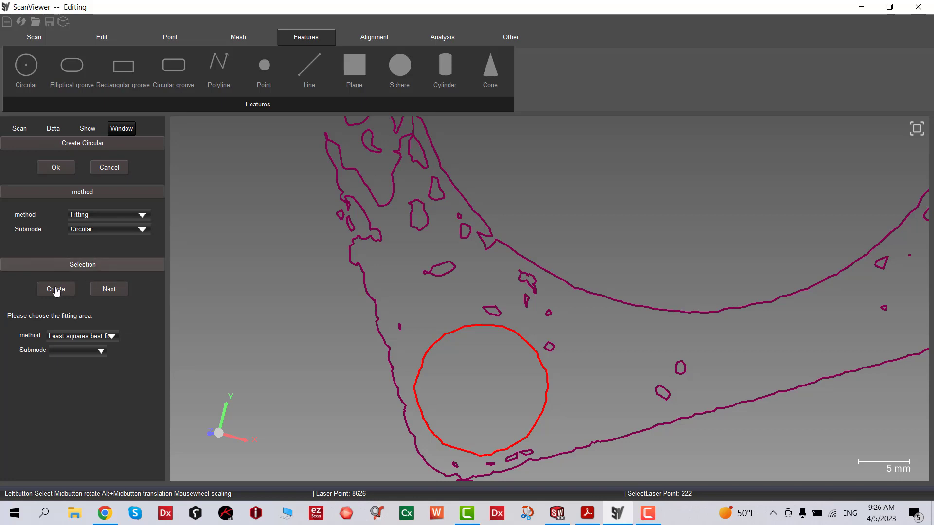
click(78, 341)
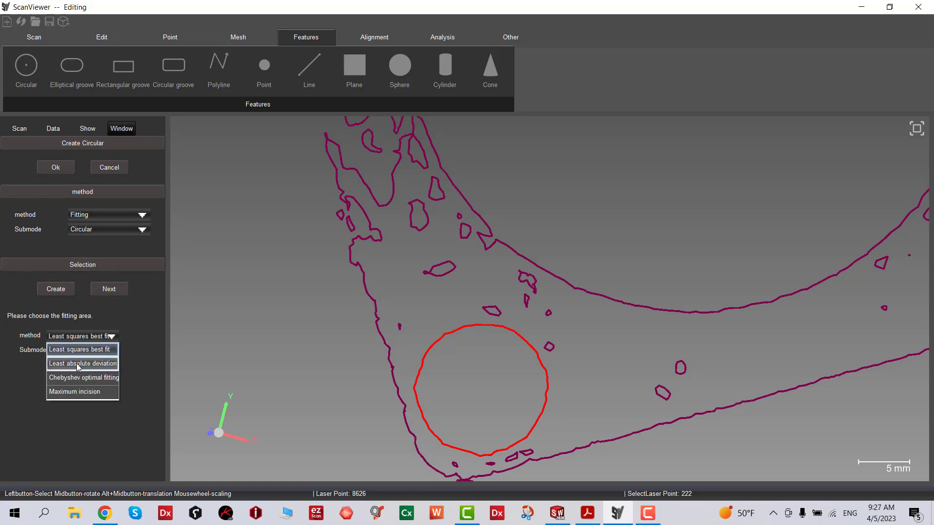
click(67, 294)
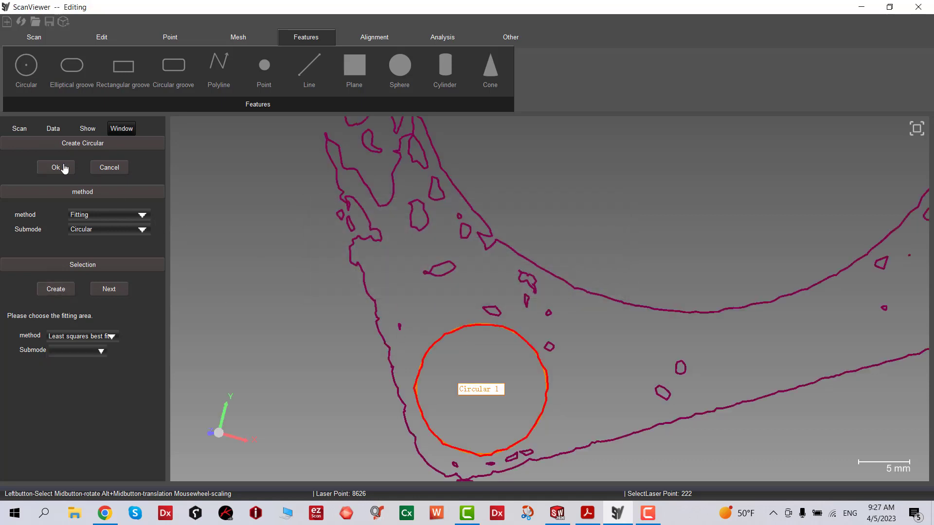
click(63, 168)
Step: Open Circular 1's attributes and select its 12.716012 mm fitted diameter value
right_click(42, 209)
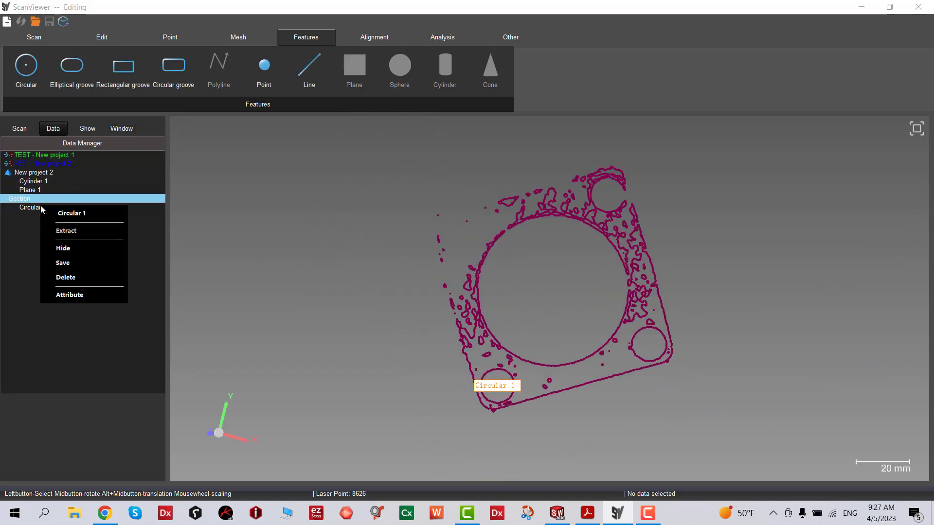
click(67, 295)
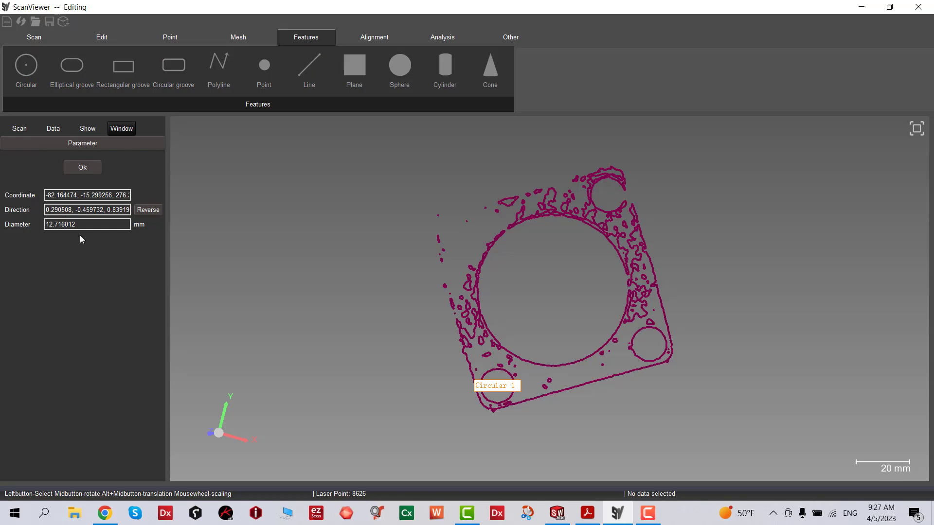
scroll(500, 395, up, 3)
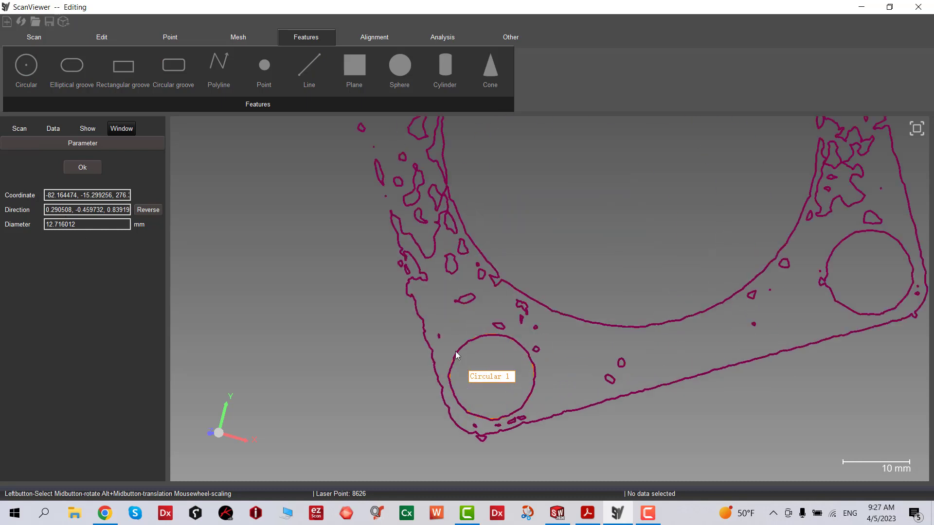
double_click(78, 224)
scroll(468, 328, up, 6)
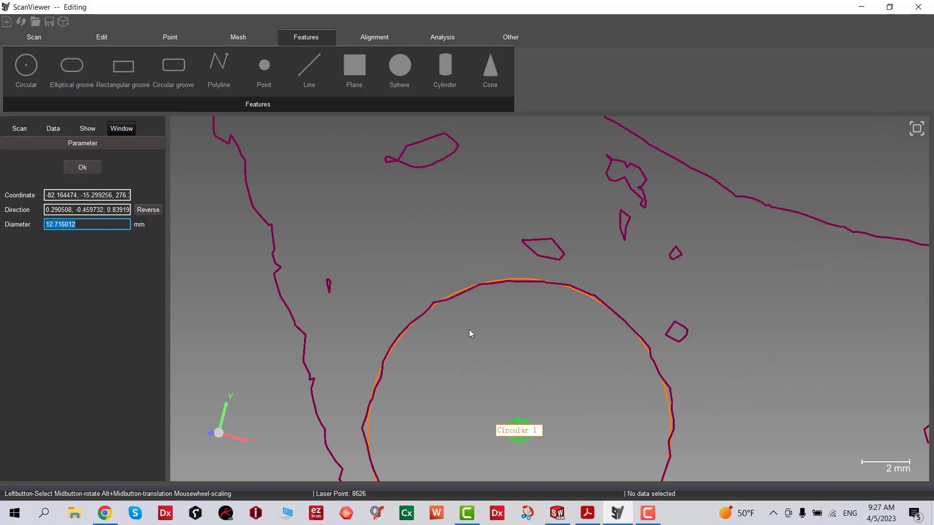
scroll(469, 326, down, 4)
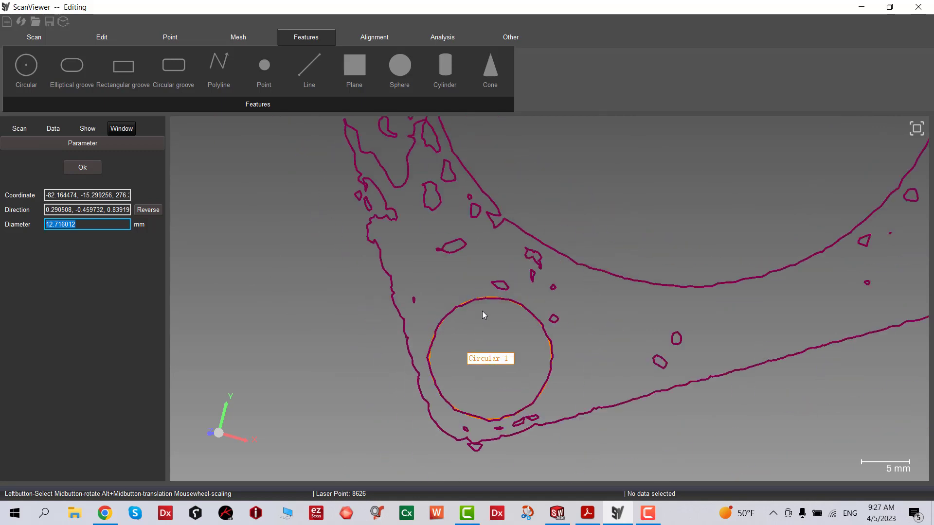
scroll(483, 312, up, 3)
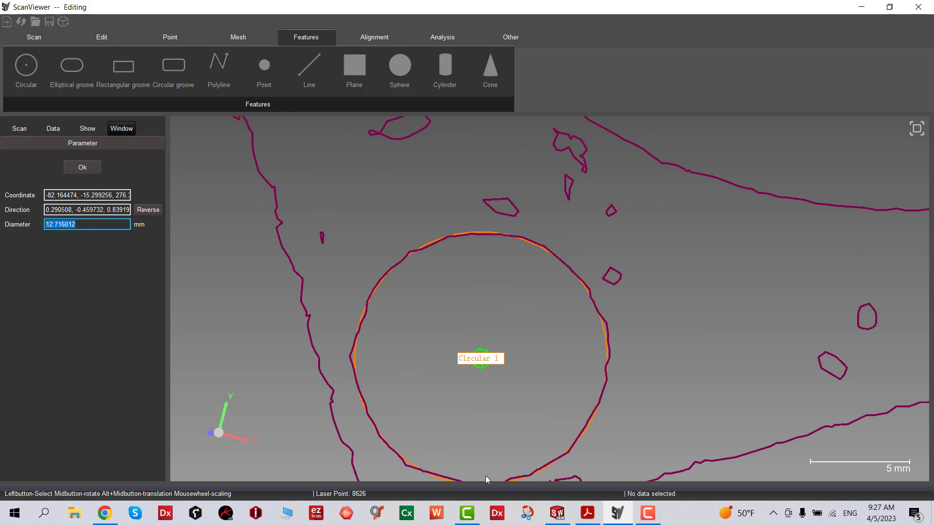
scroll(549, 298, down, 3)
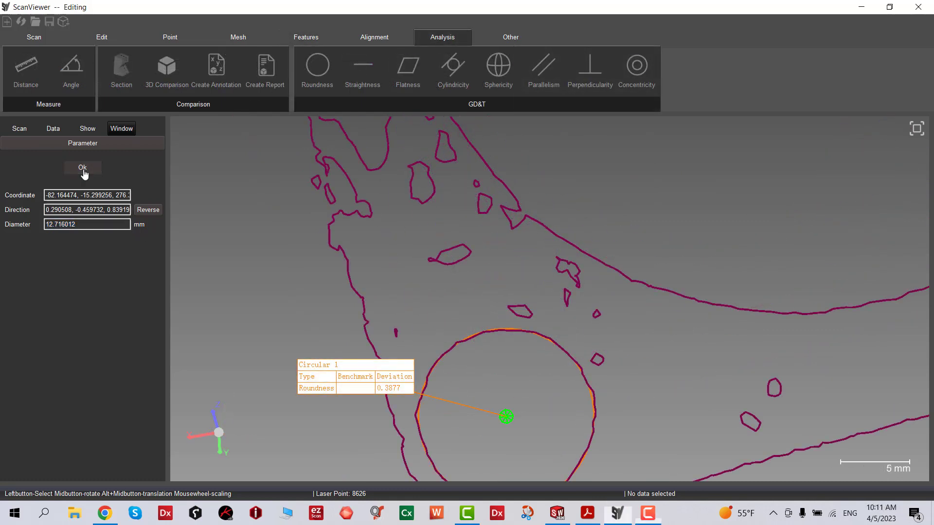
Step: Close the circle parameters and orbit the whole scanned part so the flange faces the viewer
click(83, 167)
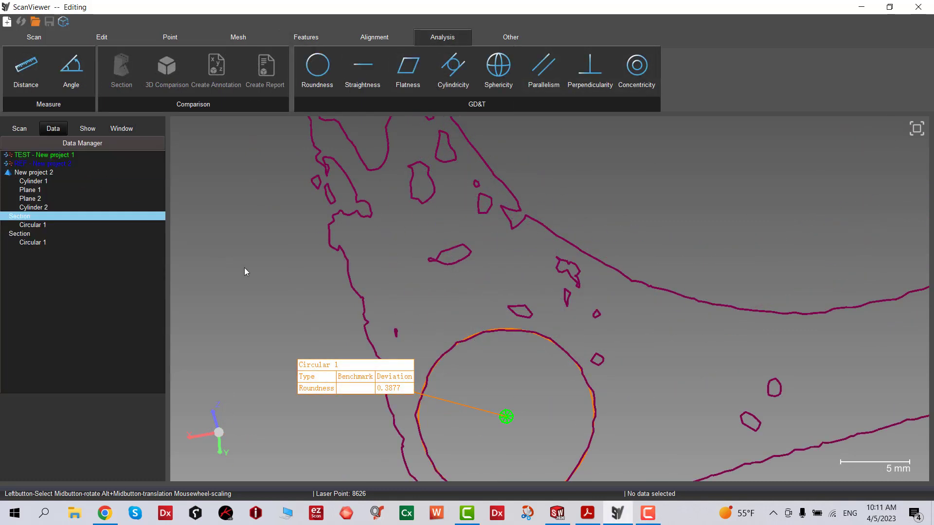
click(39, 176)
scroll(545, 340, up, 5)
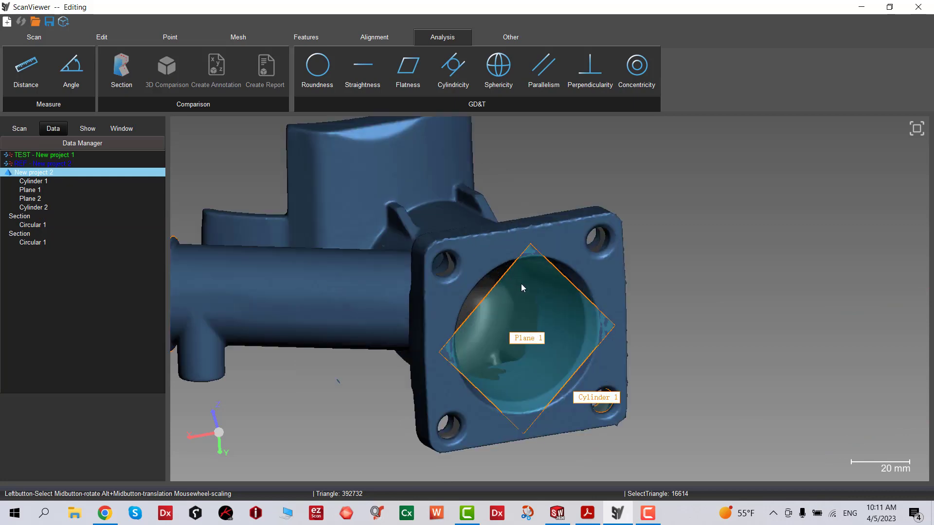
middle_drag(518, 276, 550, 235)
scroll(554, 224, up, 3)
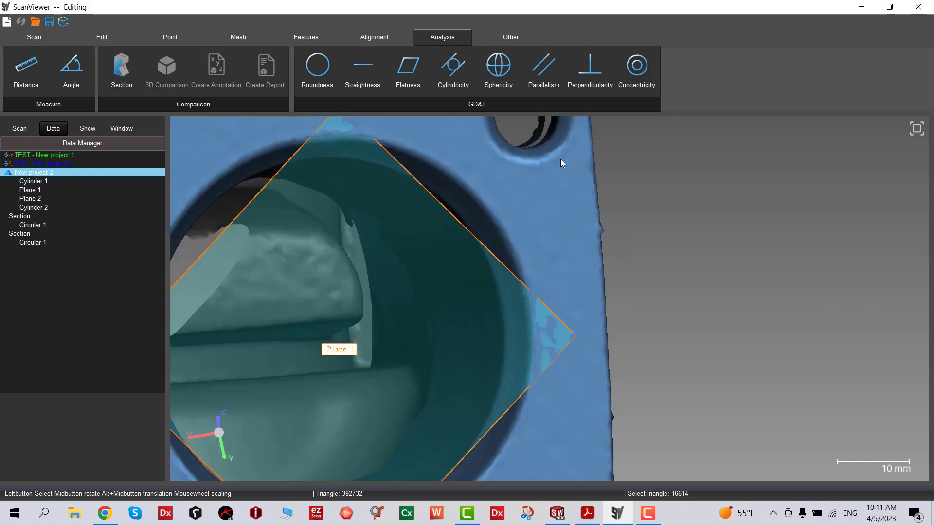
middle_drag(549, 173, 543, 249)
scroll(488, 313, down, 3)
middle_drag(488, 312, 366, 295)
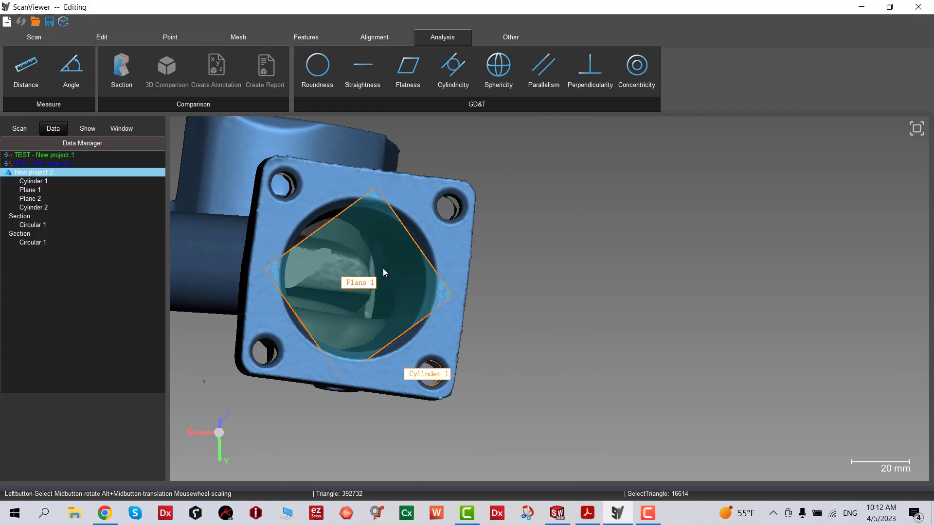
Step: Show the section holding Circular 1 with its 0.3877 roundness deviation
right_click(48, 209)
click(29, 216)
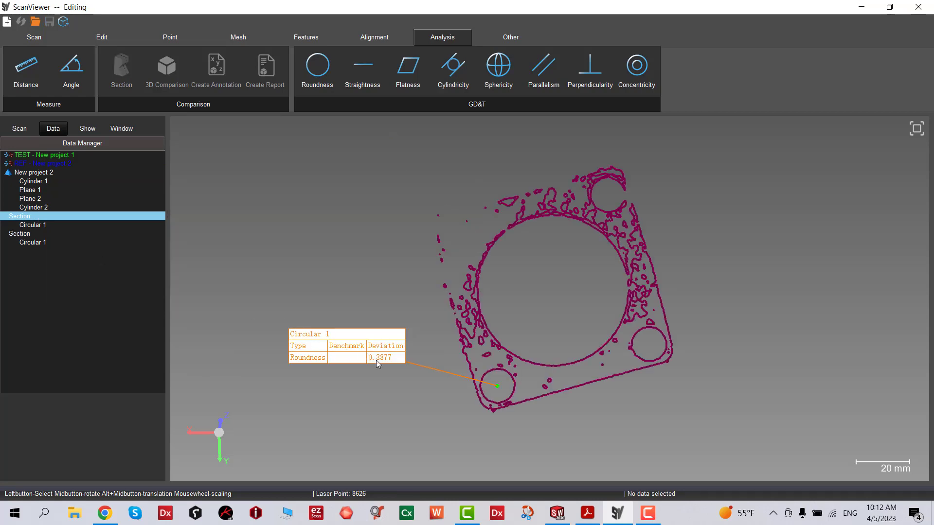
scroll(494, 401, up, 5)
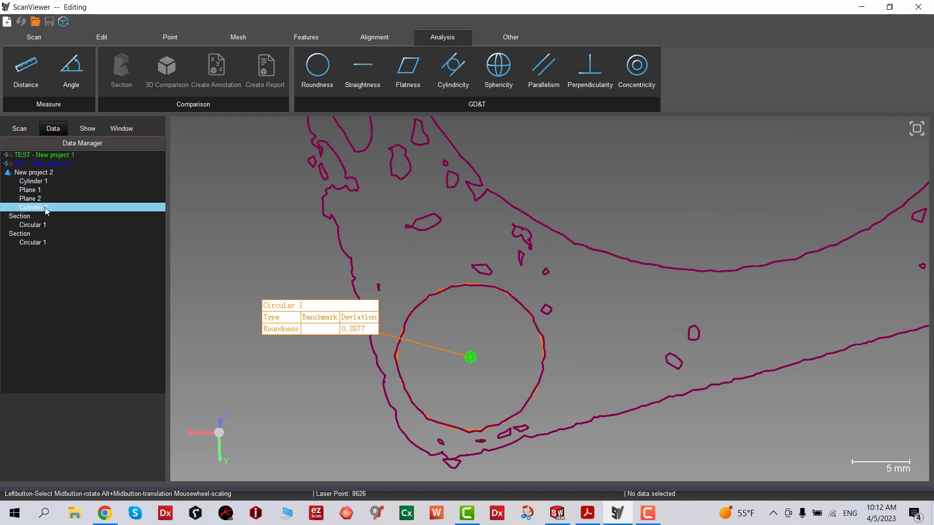
right_click(48, 209)
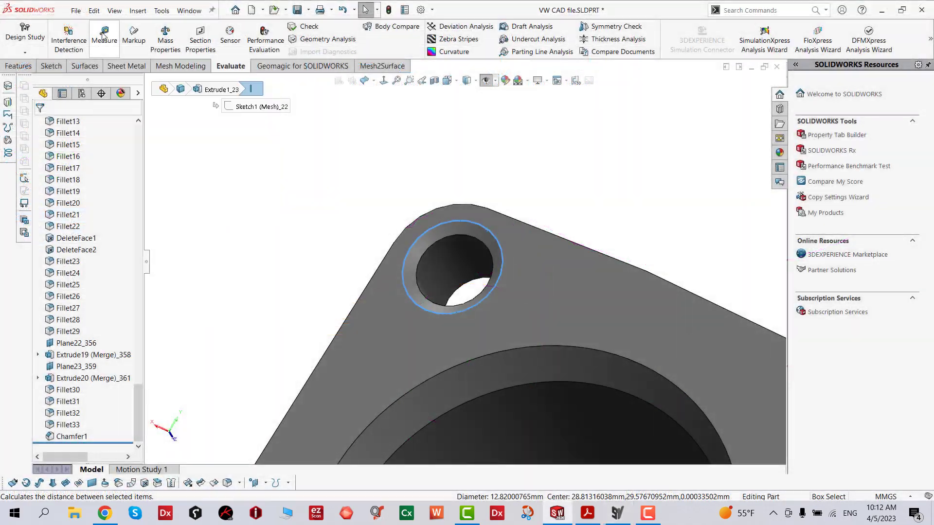
Step: Measure the hole's outer edge (12.82000765 mm), then its inner edge alone (9.82000765 mm)
click(105, 38)
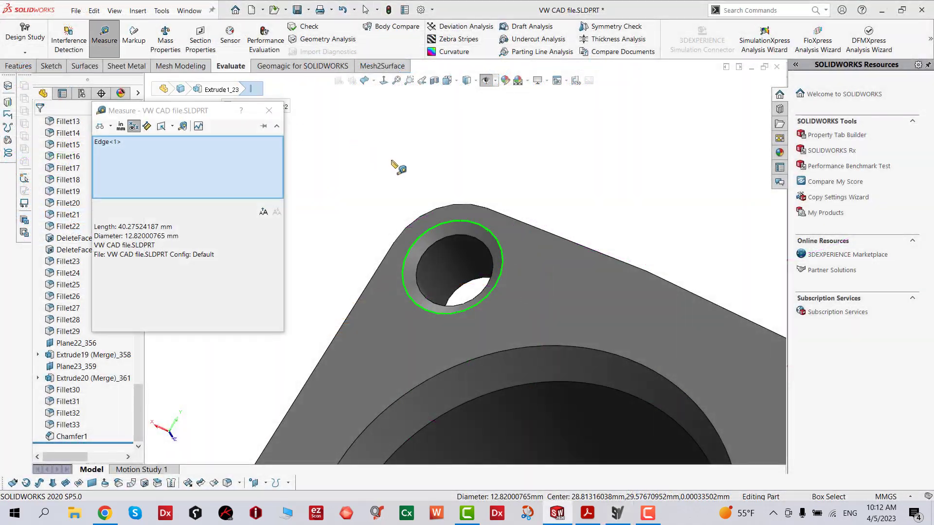
drag(124, 237, 183, 237)
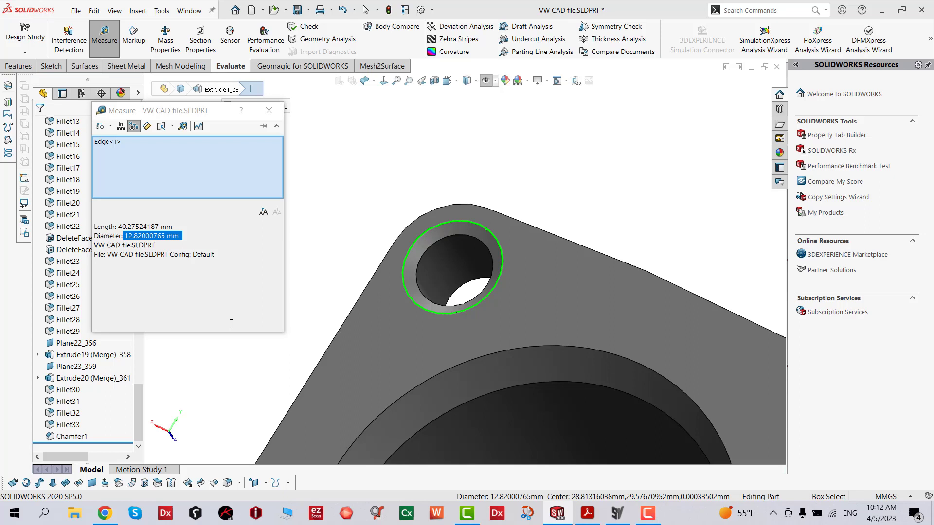
click(448, 241)
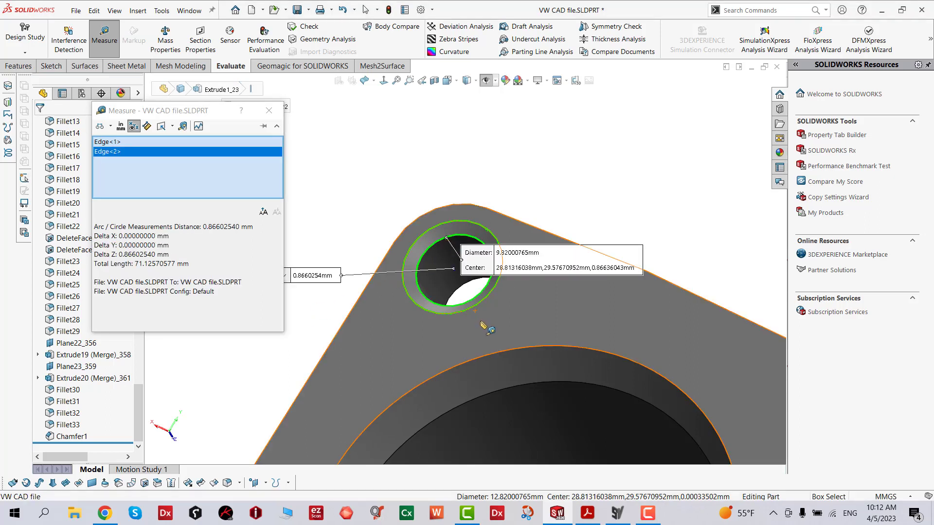
click(439, 226)
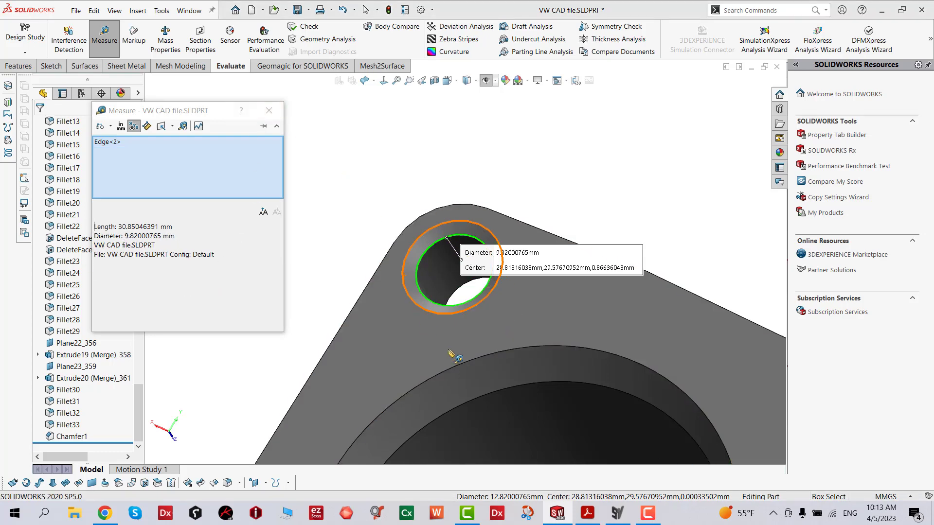
Step: Back in ScanViewer, review and close Cylinder 2's and Cylinder 1's parameters
click(619, 516)
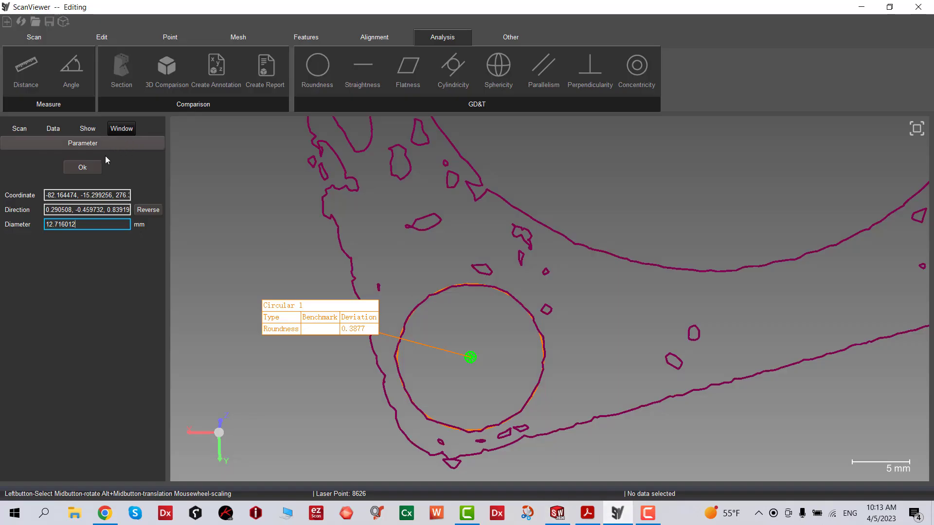
click(83, 167)
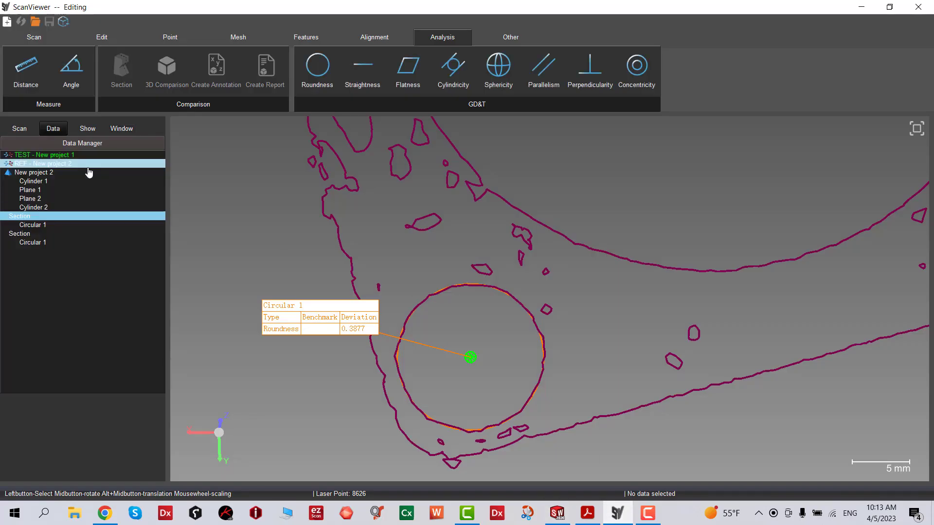
right_click(34, 207)
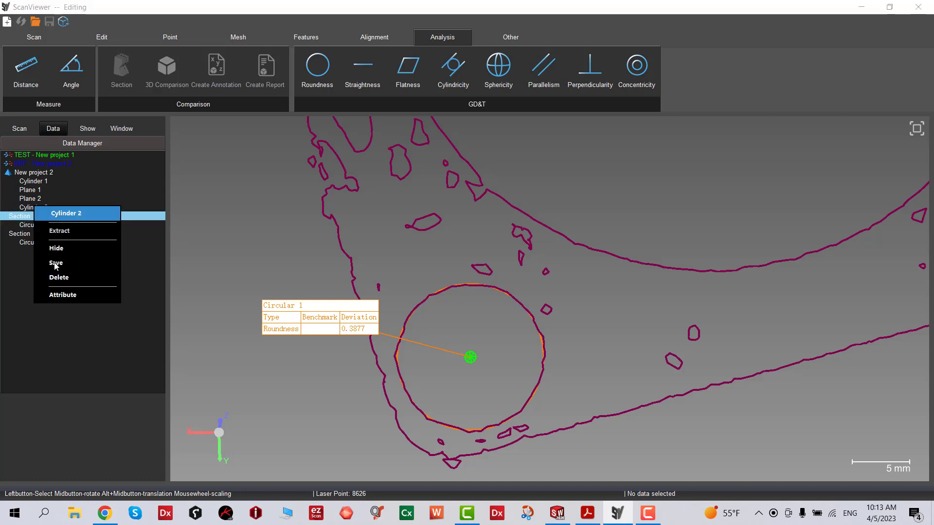
click(62, 295)
click(82, 168)
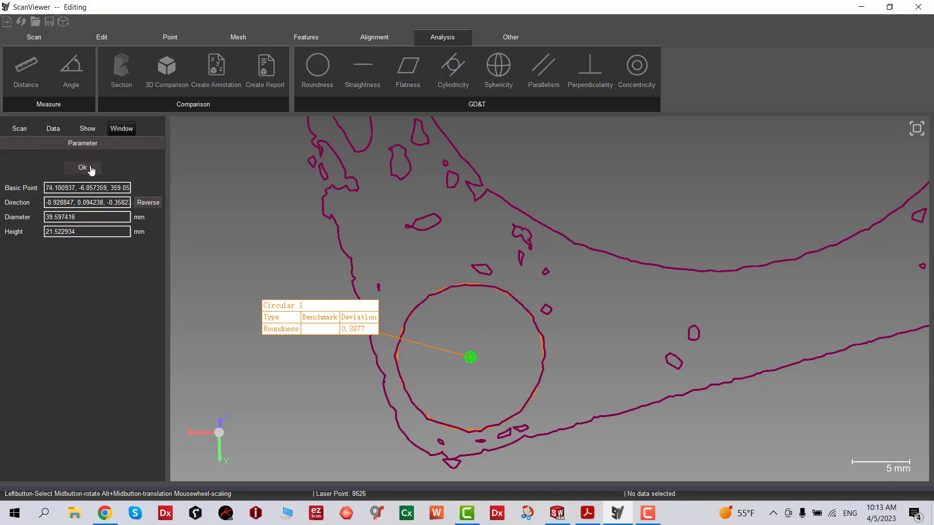
click(31, 242)
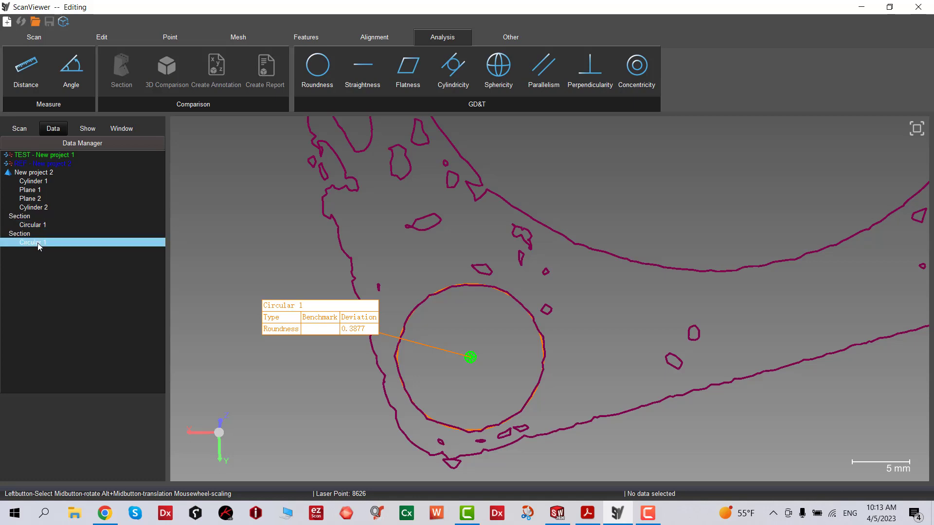
scroll(457, 271, down, 5)
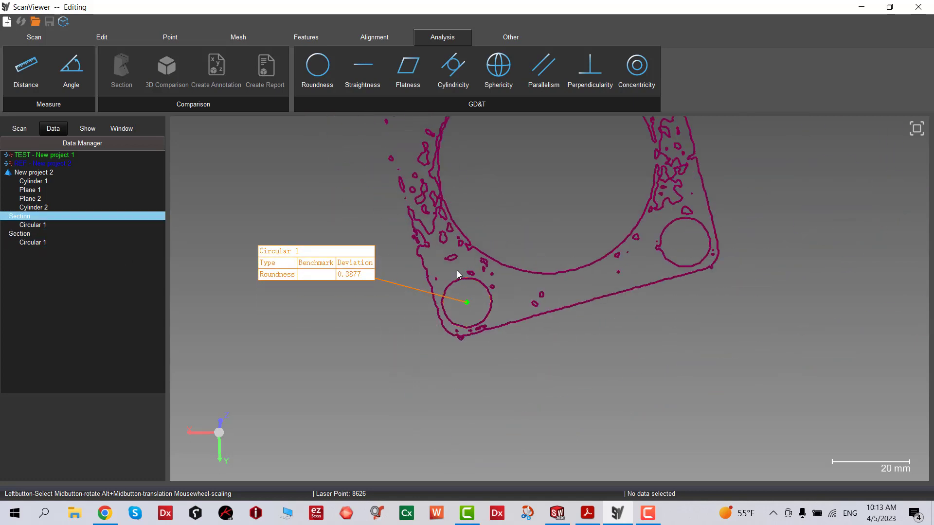
click(35, 182)
right_click(35, 184)
click(59, 269)
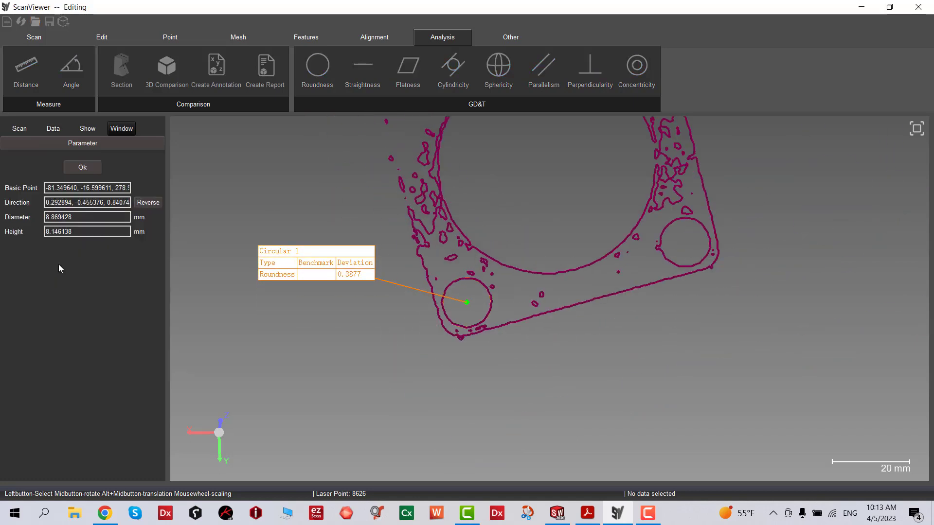
click(83, 167)
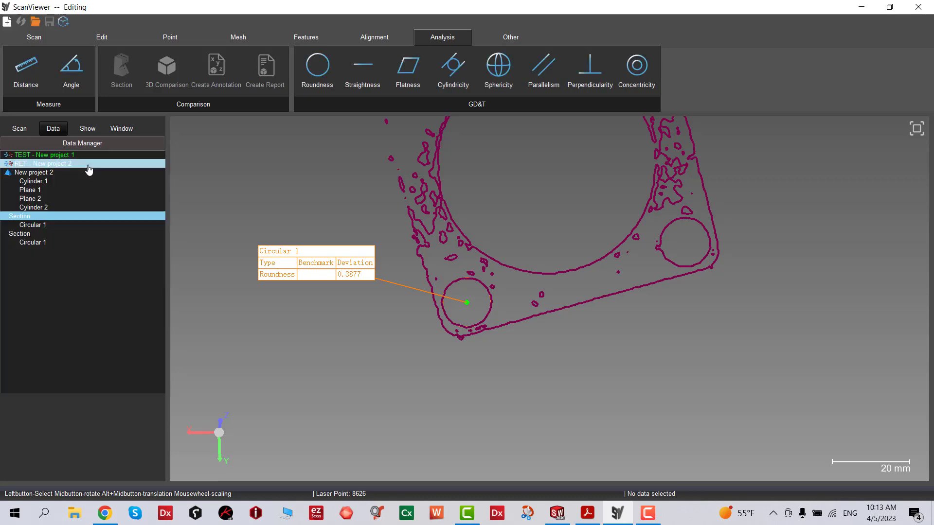
scroll(375, 215, down, 1)
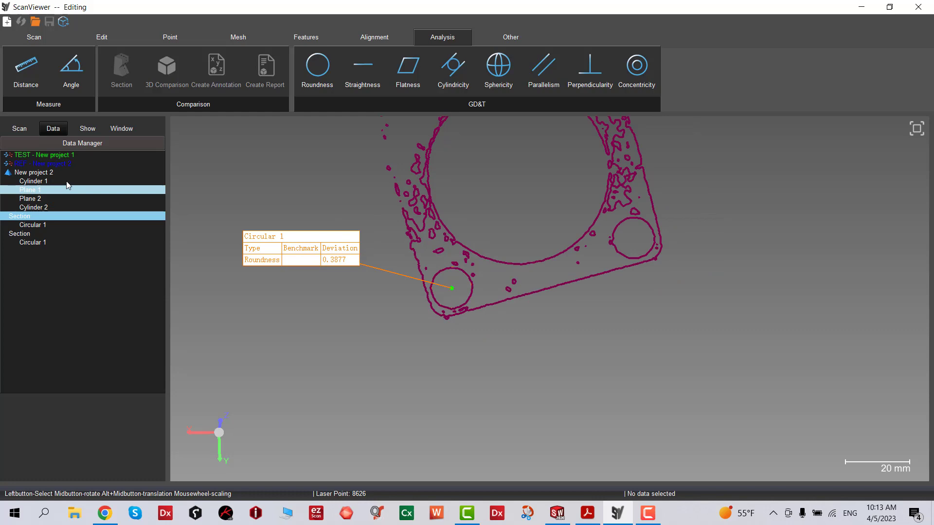
Step: Show the whole part, rotate Cylinder 1's hole into view, and clear the mesh selection
click(43, 172)
scroll(554, 313, up, 2)
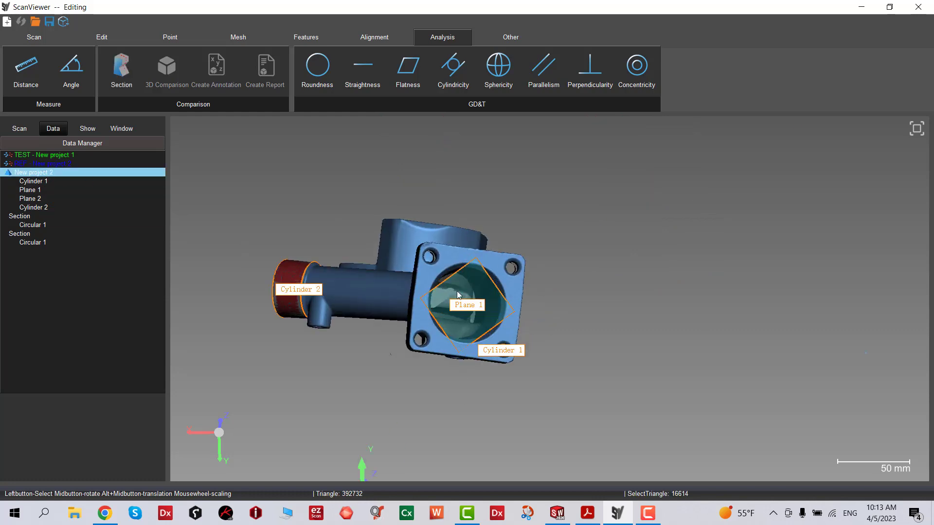
middle_drag(384, 262, 312, 292)
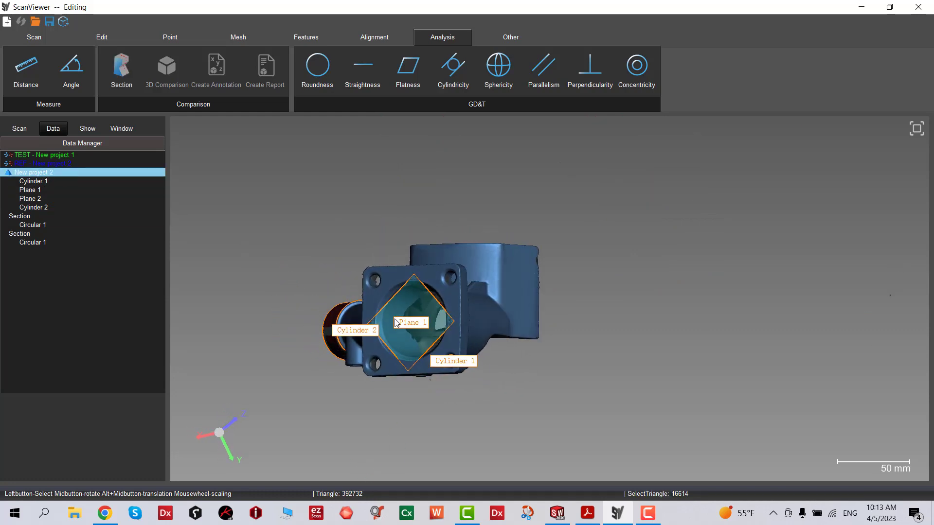
scroll(501, 421, up, 3)
scroll(500, 420, up, 4)
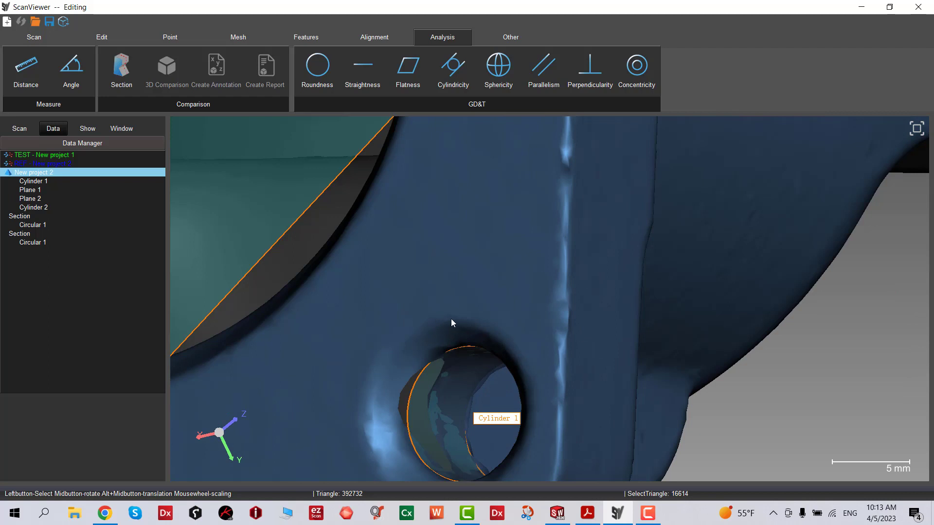
middle_drag(509, 333, 496, 219)
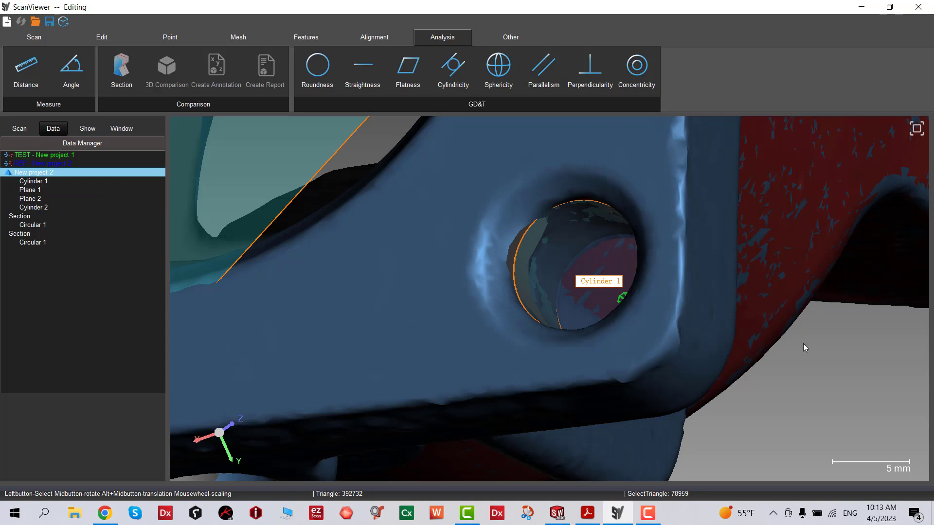
right_click(788, 422)
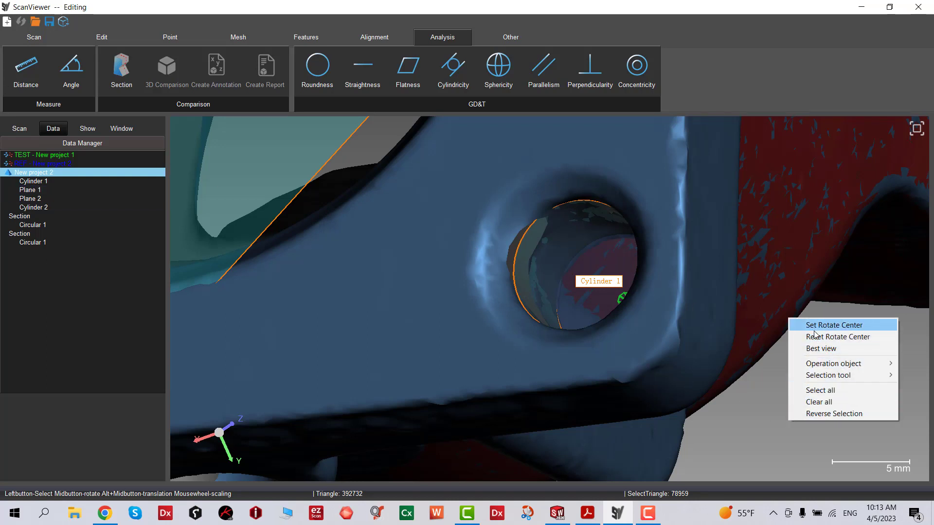
click(817, 403)
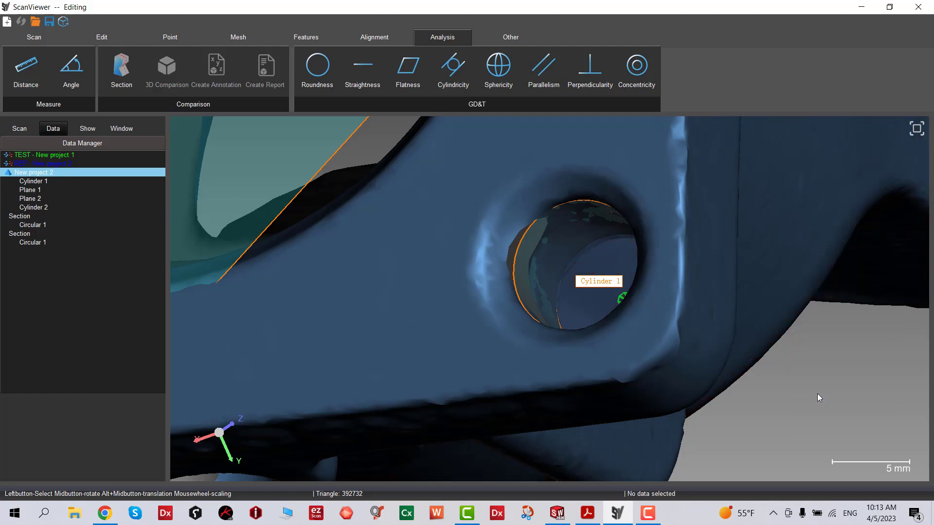
Step: Read Cylinder 1's fitted diameter of 8.869428 mm from its attributes, then close them
right_click(54, 182)
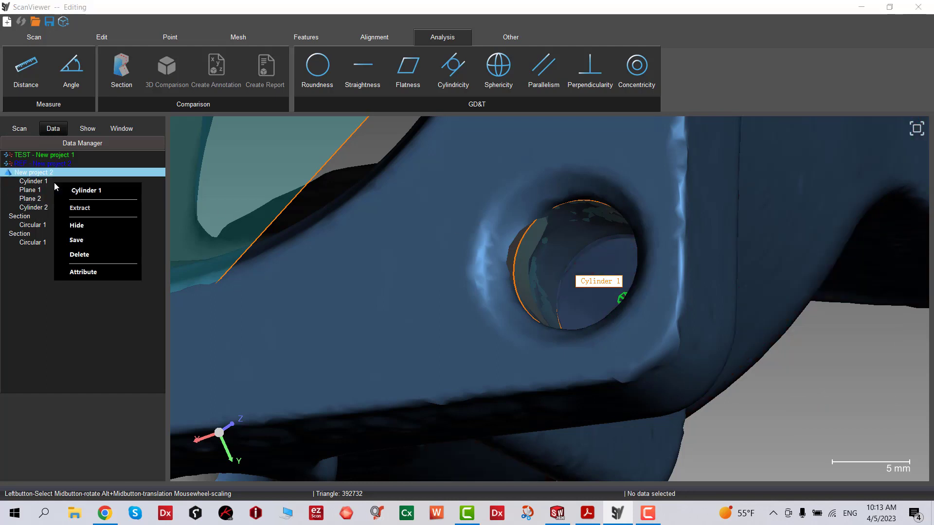
click(74, 273)
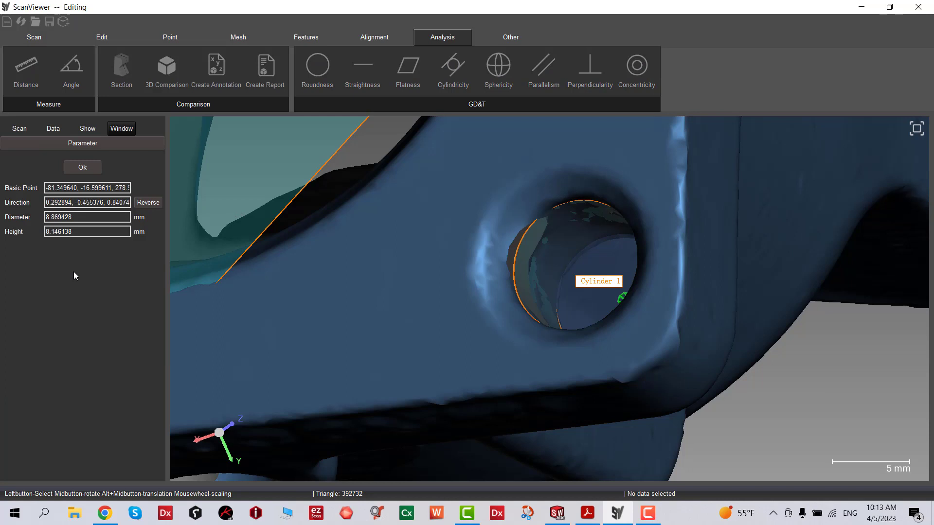
drag(90, 217, 33, 221)
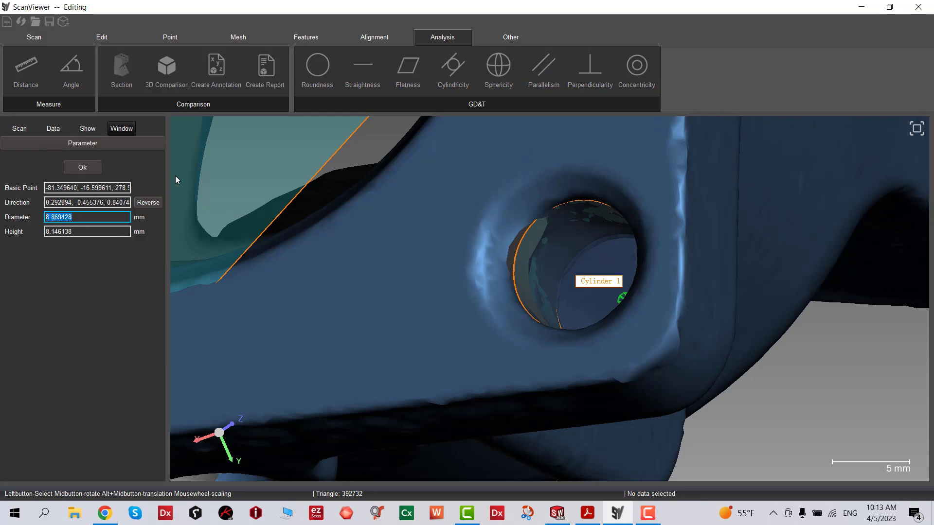
click(80, 167)
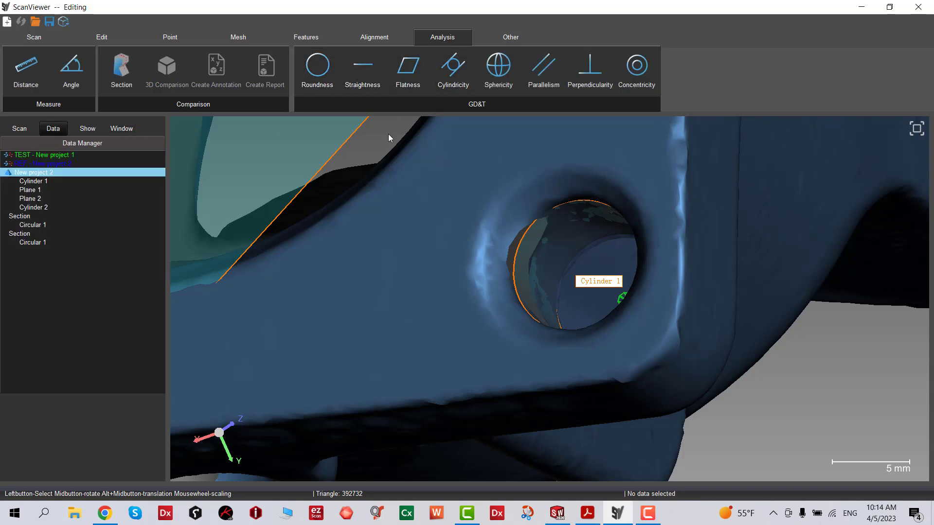
scroll(556, 248, down, 5)
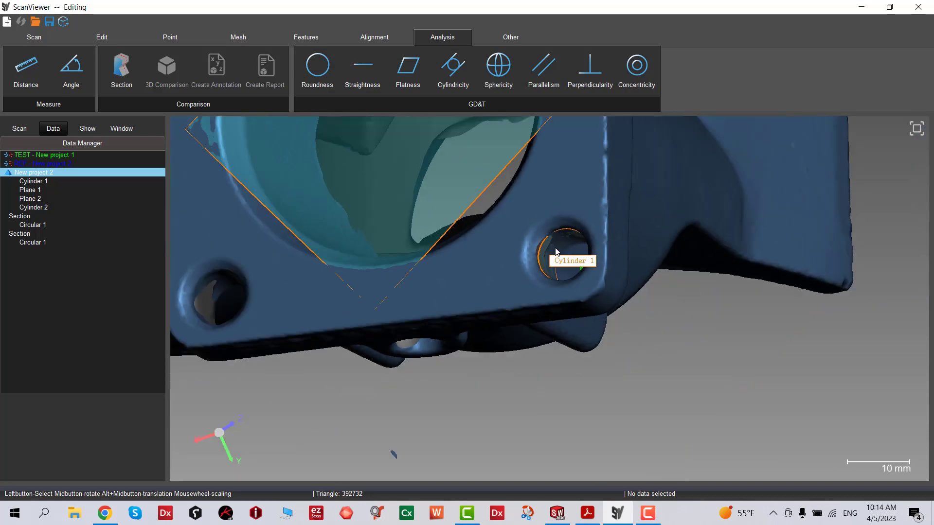
scroll(549, 277, up, 3)
middle_drag(494, 270, 510, 265)
scroll(531, 297, down, 2)
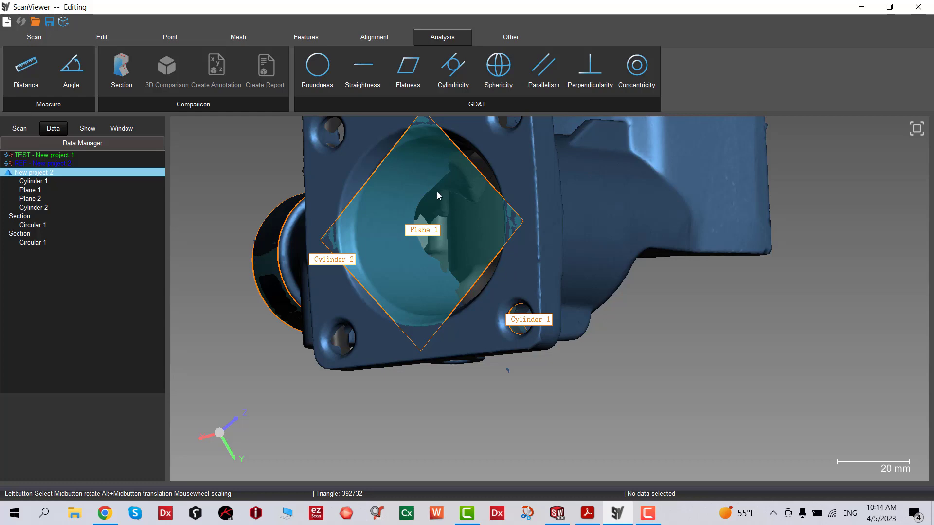
middle_drag(437, 192, 504, 296)
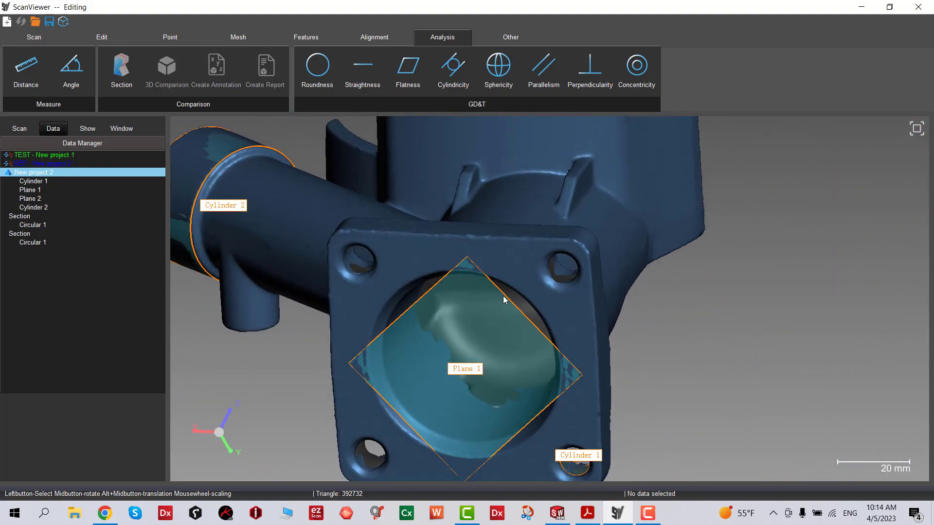
click(29, 130)
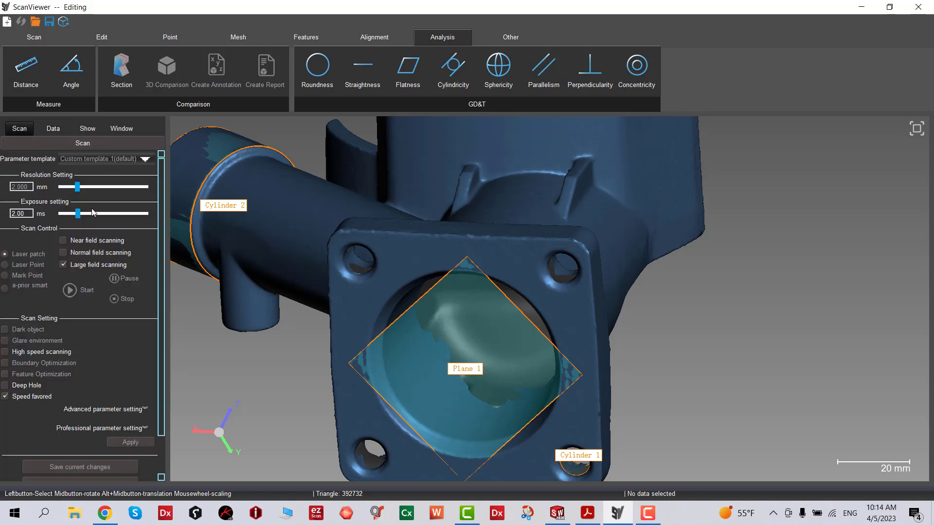
middle_drag(508, 345, 529, 296)
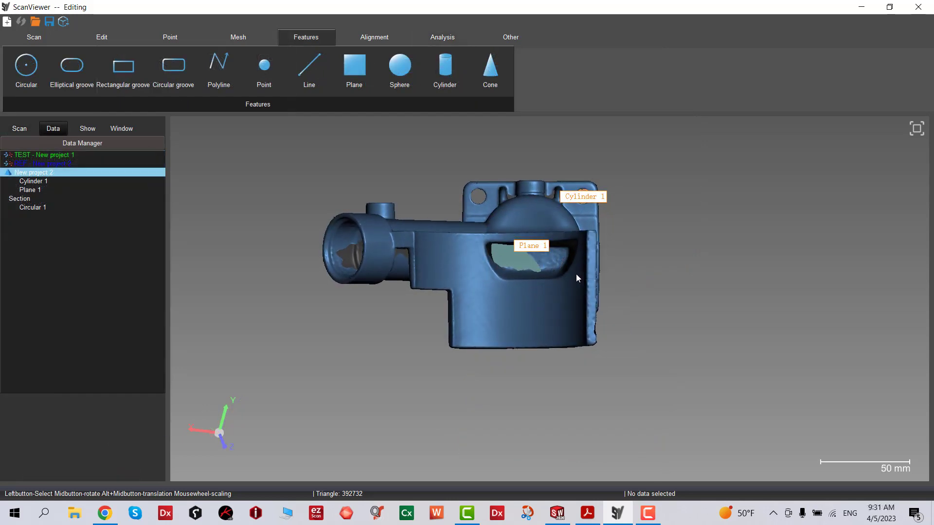
Step: Create Plane 2 with the Fitting method on a surface band selected across the part
click(360, 77)
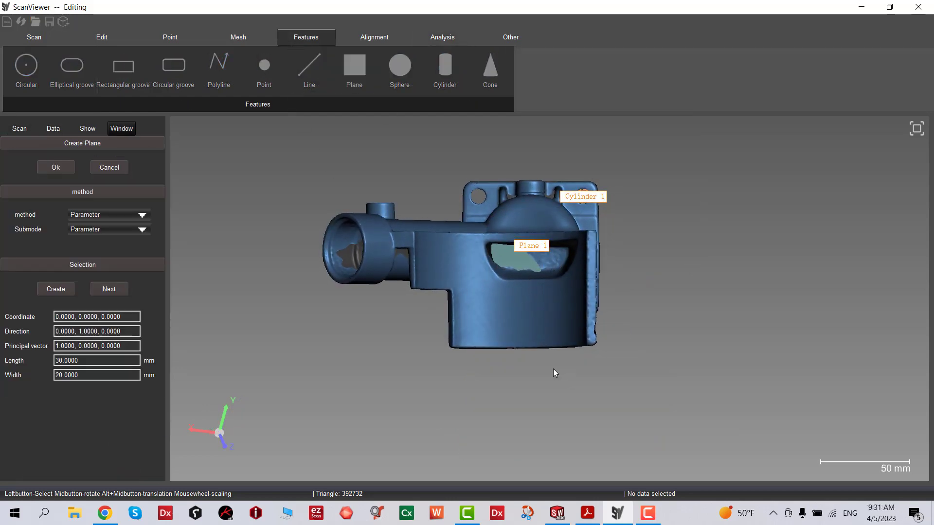
click(113, 230)
click(112, 215)
click(112, 215)
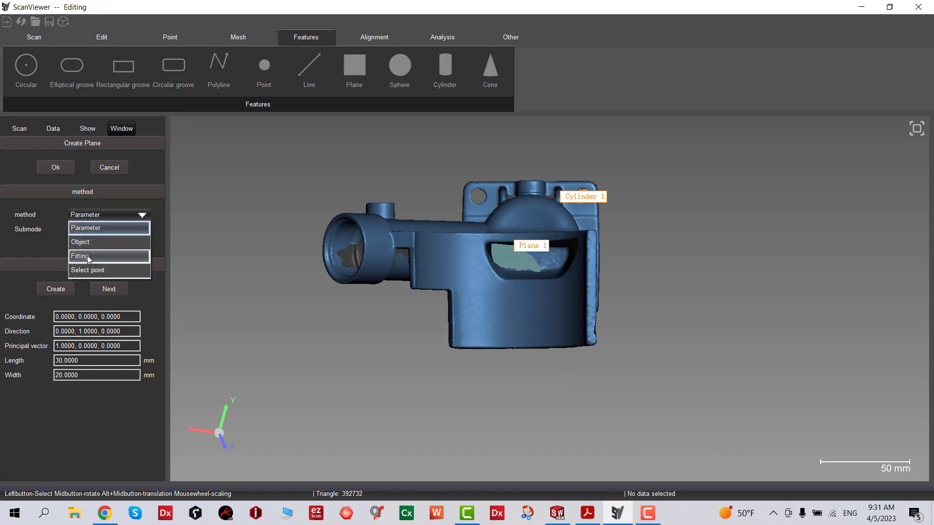
click(80, 256)
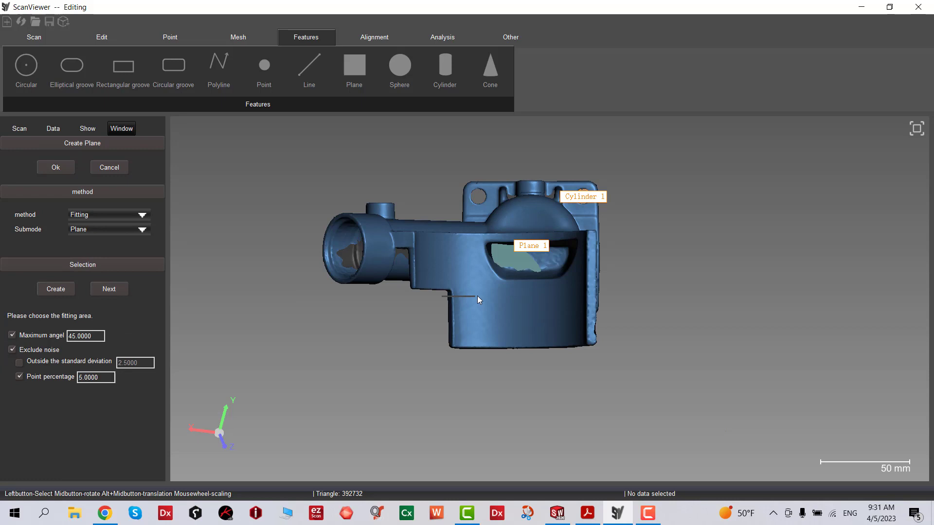
drag(646, 297, 657, 296)
click(72, 290)
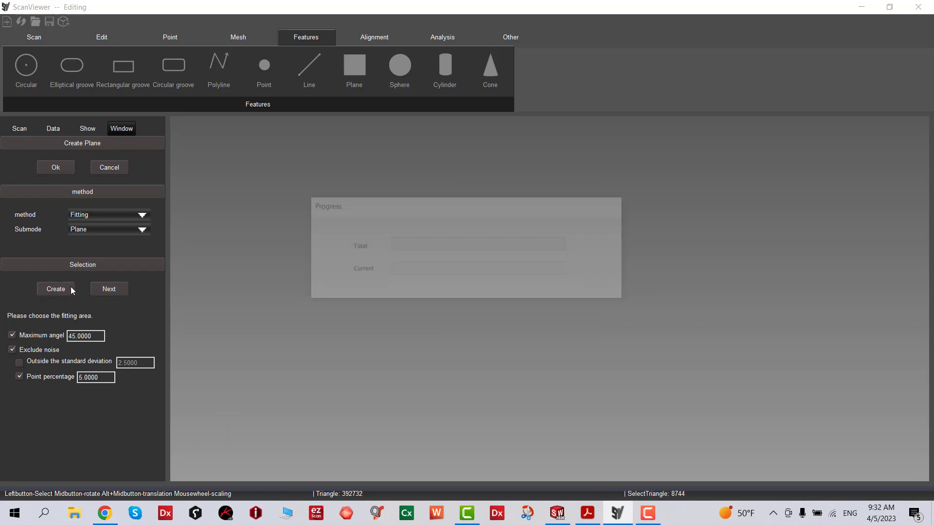
middle_drag(494, 313, 267, 213)
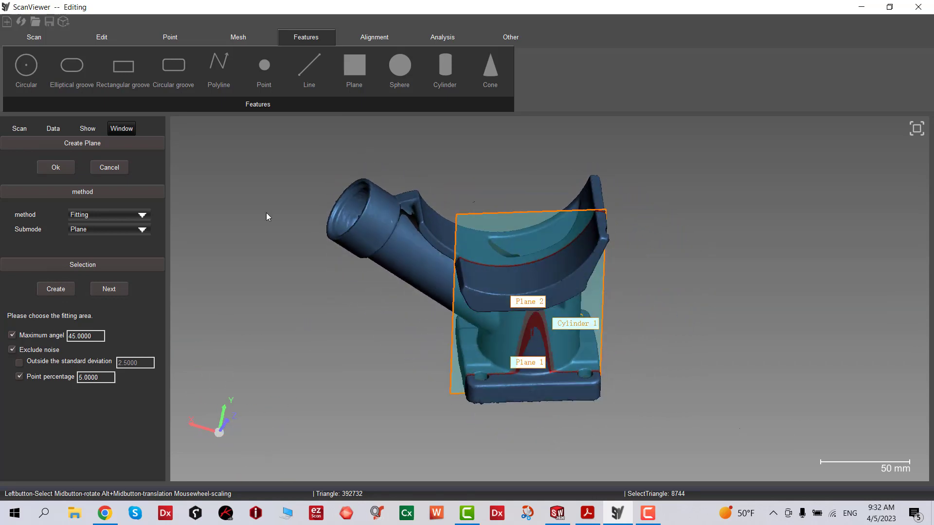
click(56, 167)
Step: Add an Analysis section cut through Plane 2 using Choice of plane, and compute its contour
scroll(583, 351, up, 3)
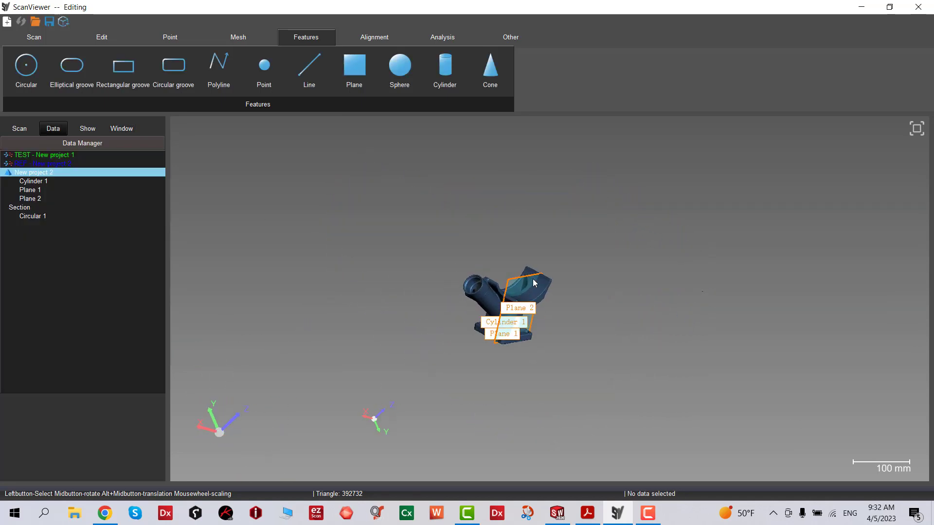
scroll(583, 351, up, 3)
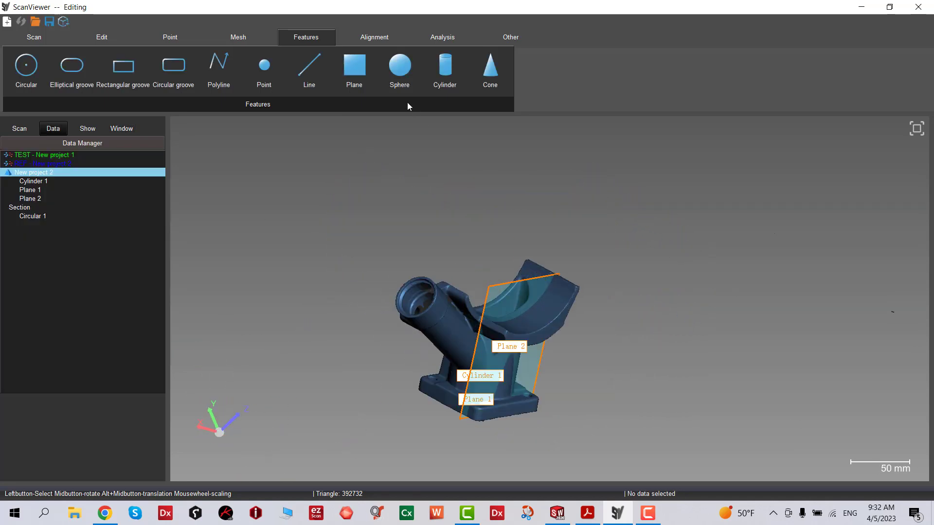
click(382, 40)
click(443, 39)
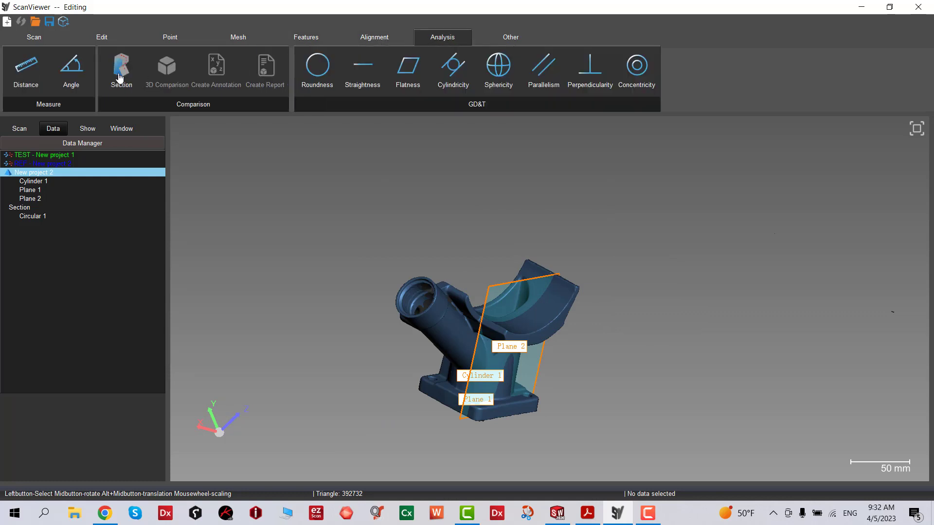
click(121, 68)
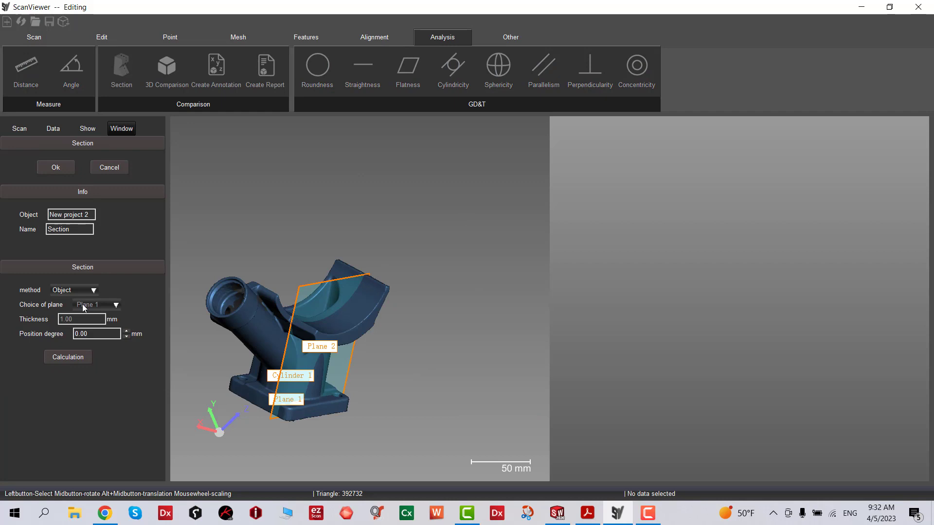
click(70, 293)
click(72, 312)
click(90, 306)
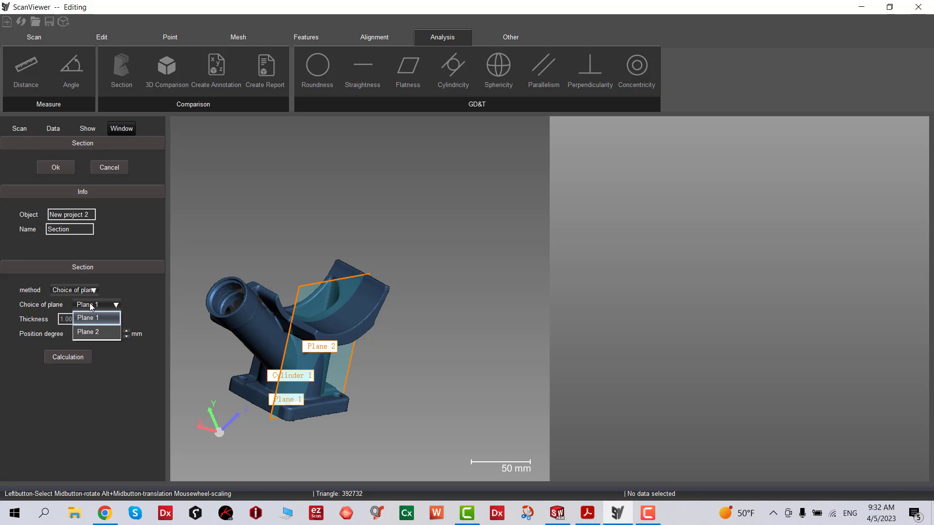
click(89, 330)
middle_drag(404, 345, 370, 340)
click(67, 359)
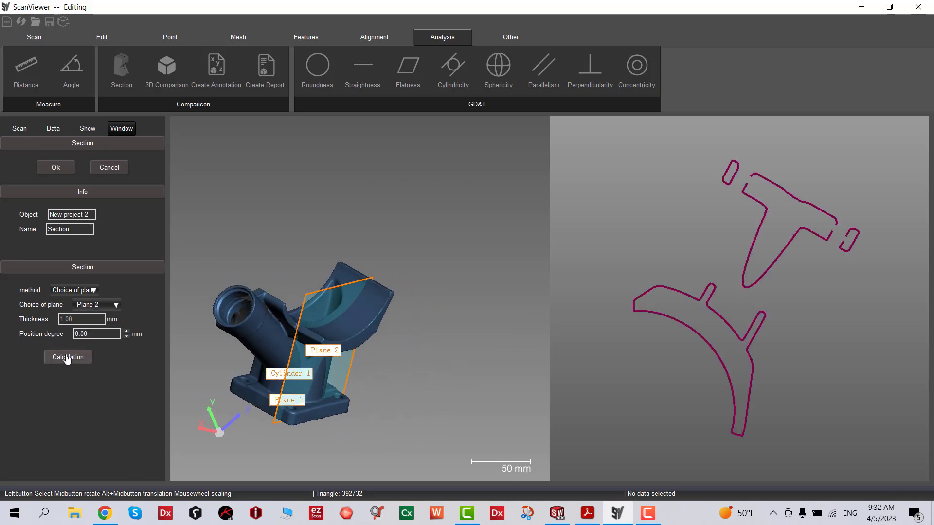
click(56, 168)
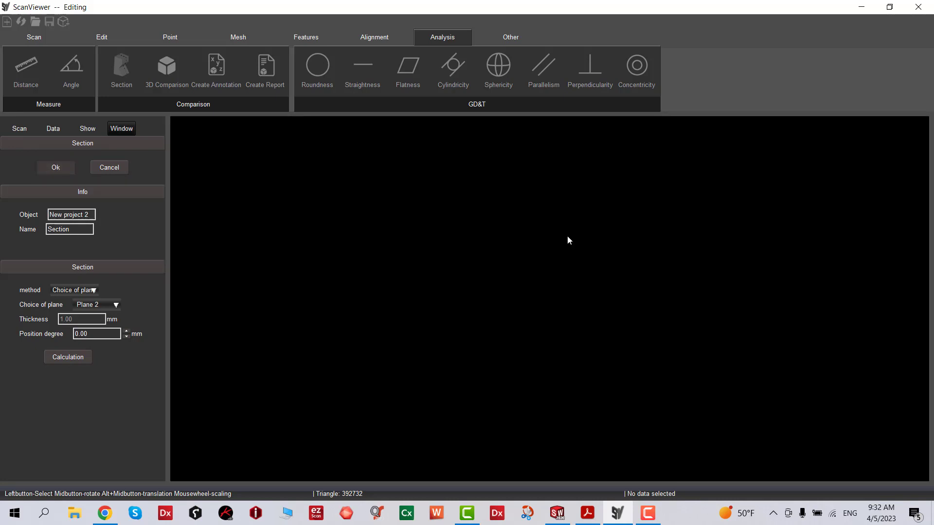
click(318, 80)
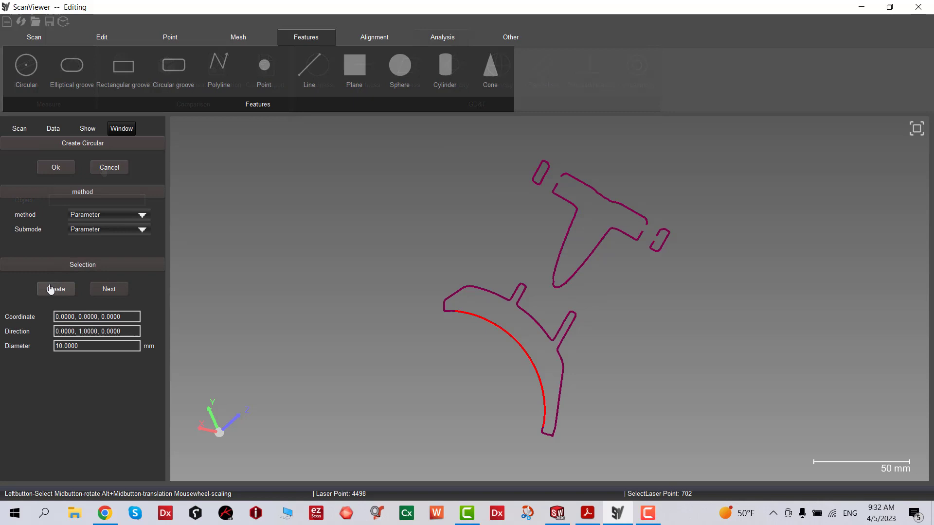
Step: Start a new circle and select points along the section's lower curved contour arc
click(48, 288)
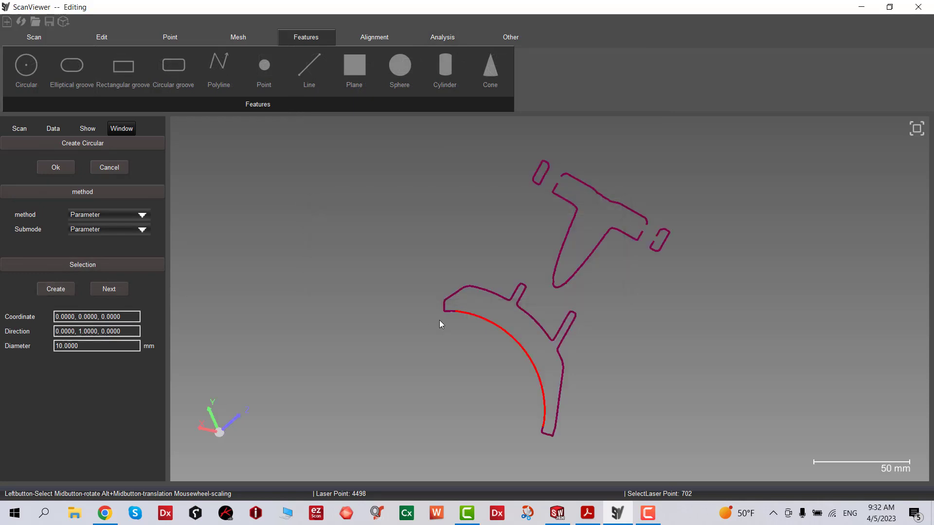
scroll(467, 312, up, 6)
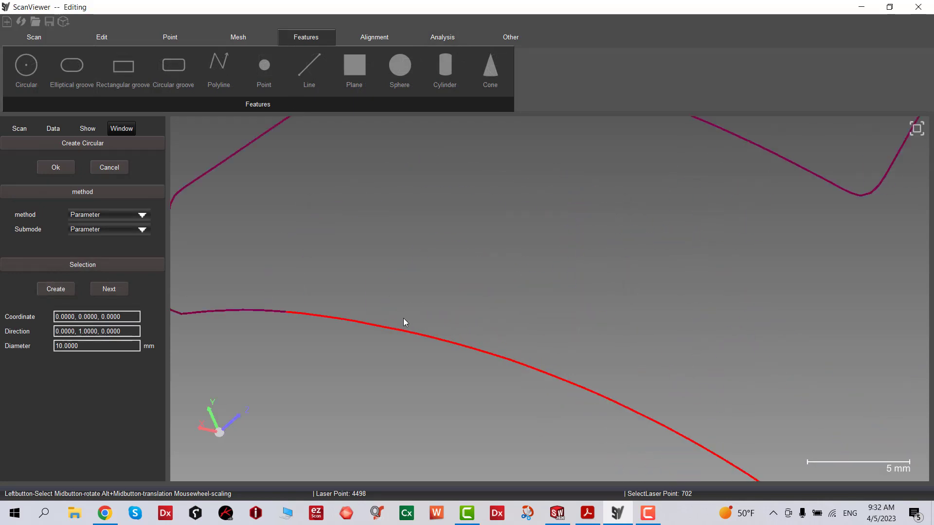
scroll(484, 290, down, 3)
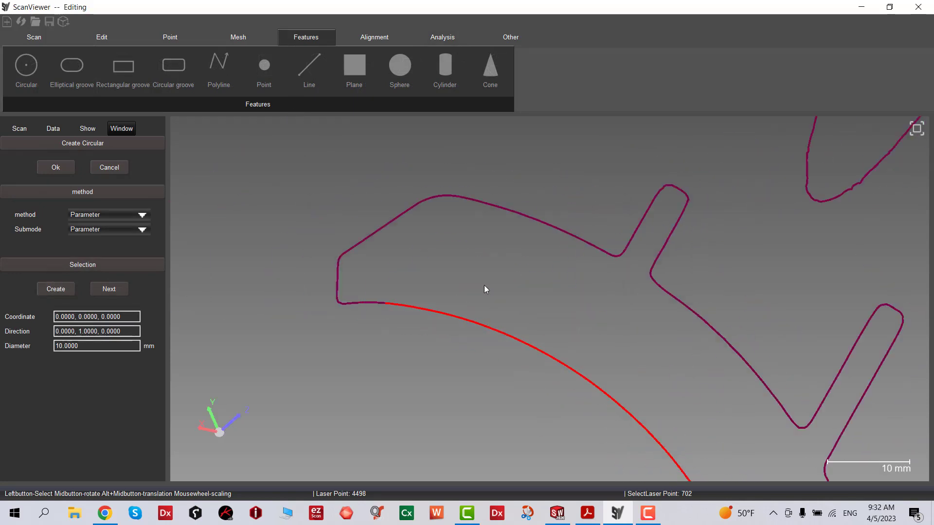
click(109, 168)
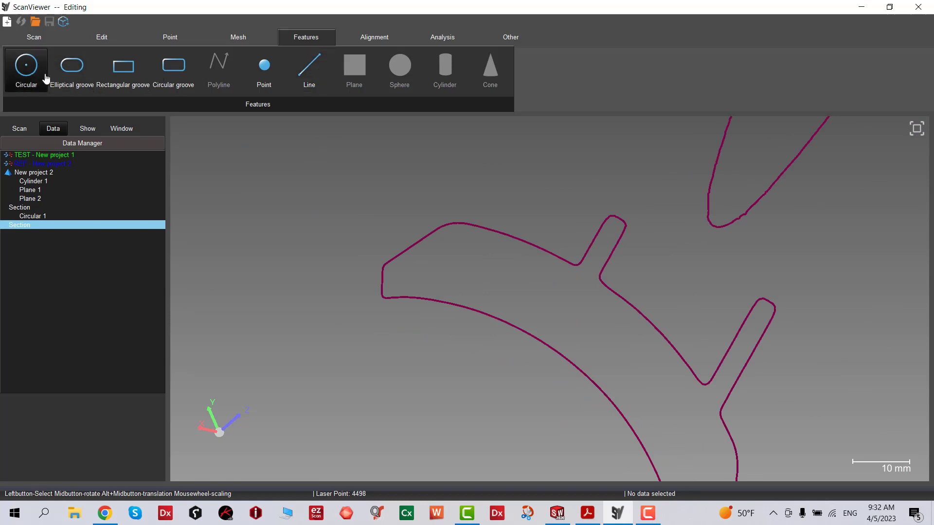
click(27, 73)
mouse_move(392, 282)
mouse_down()
mouse_move(585, 431)
mouse_move(513, 334)
mouse_move(624, 432)
mouse_move(575, 407)
mouse_up()
scroll(565, 343, down, 2)
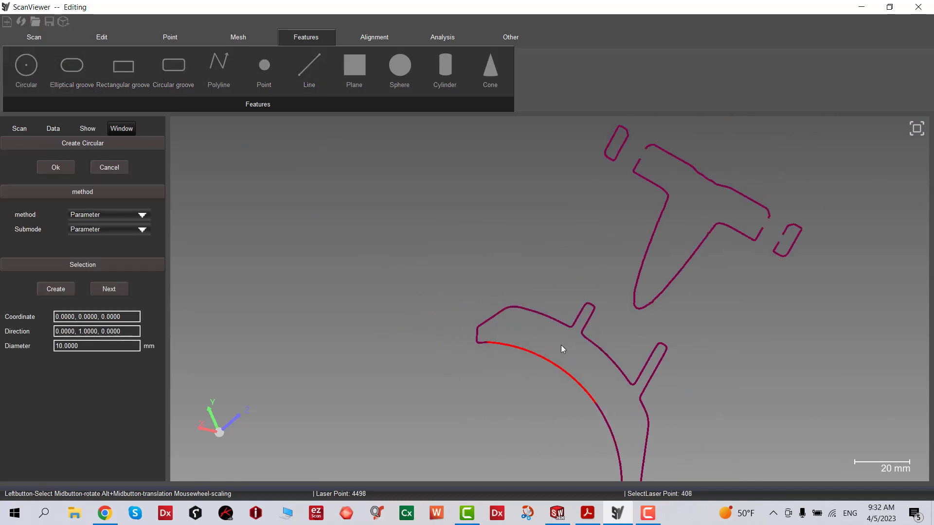
alt+middle_drag(562, 346, 508, 285)
scroll(466, 290, up, 3)
mouse_move(465, 290)
mouse_down()
mouse_move(552, 467)
mouse_move(413, 393)
mouse_move(462, 292)
mouse_up()
mouse_move(462, 292)
alt+middle_down()
mouse_move(462, 217)
mouse_move(495, 297)
alt+middle_up()
mouse_move(544, 361)
mouse_down()
mouse_move(501, 377)
mouse_move(494, 311)
mouse_up()
Step: Fit Circular 1 to the selected arc with the Fitting method, giving 104.746376 mm diameter
click(118, 229)
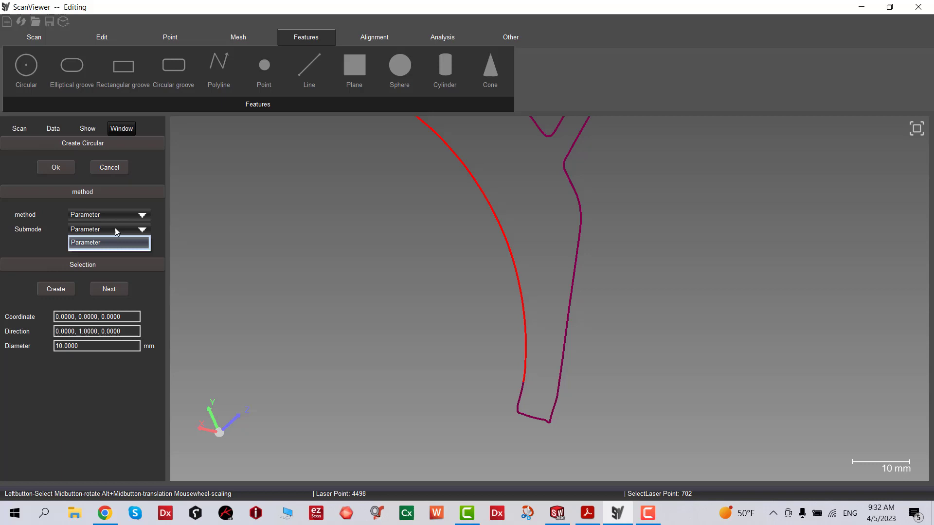
click(115, 229)
click(115, 215)
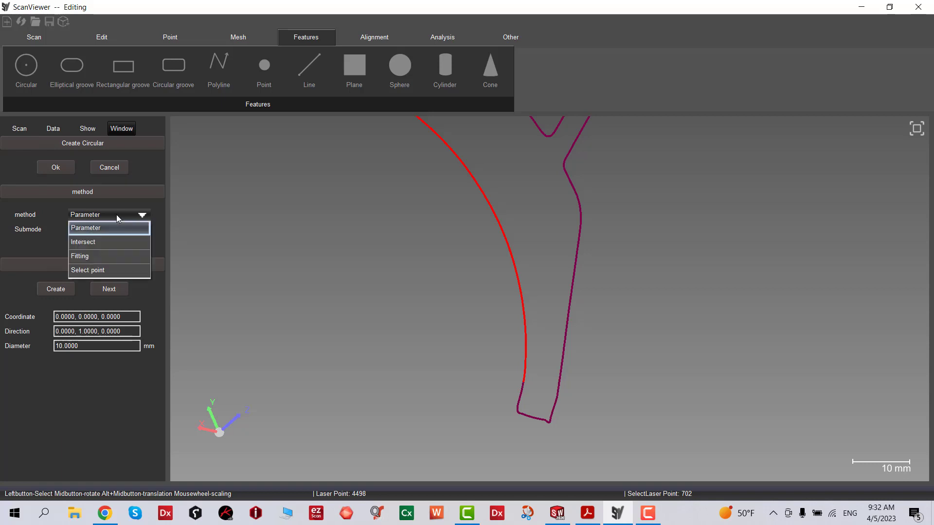
click(100, 255)
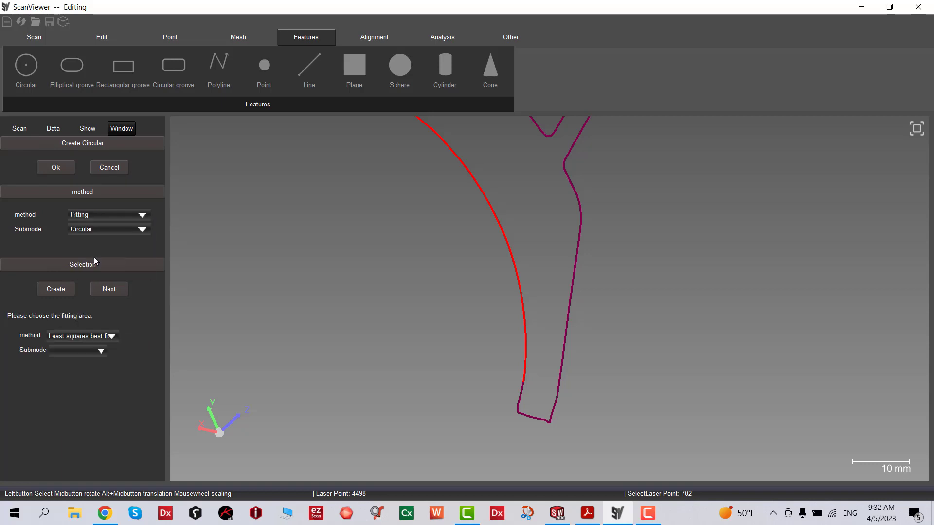
click(53, 291)
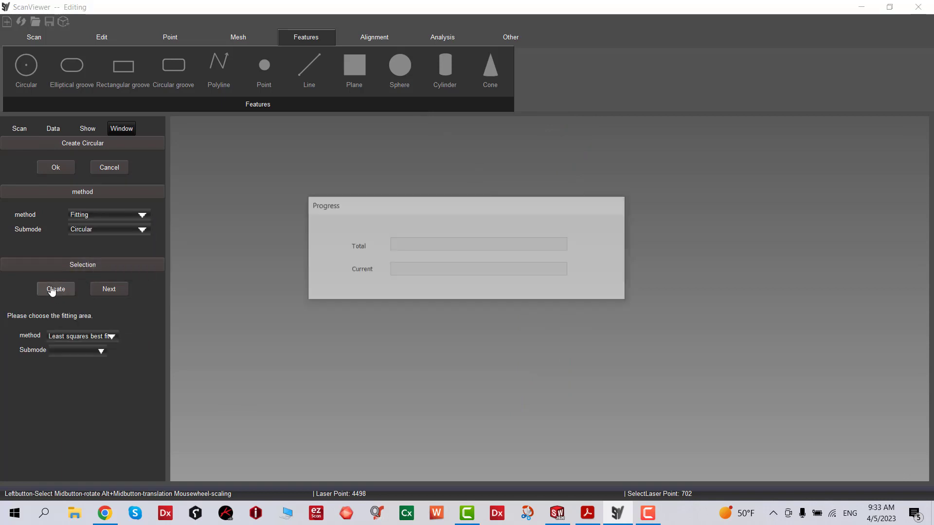
click(55, 167)
scroll(355, 152, down, 3)
scroll(430, 227, up, 2)
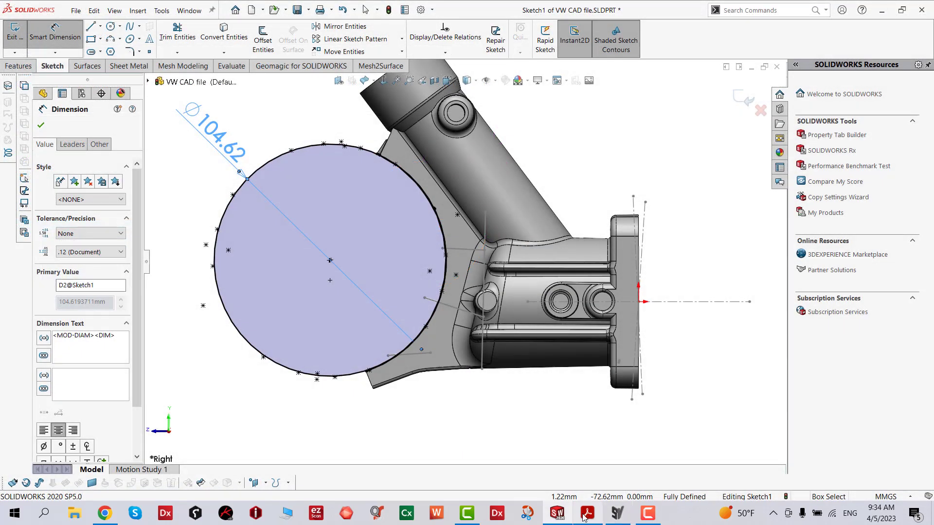
click(618, 513)
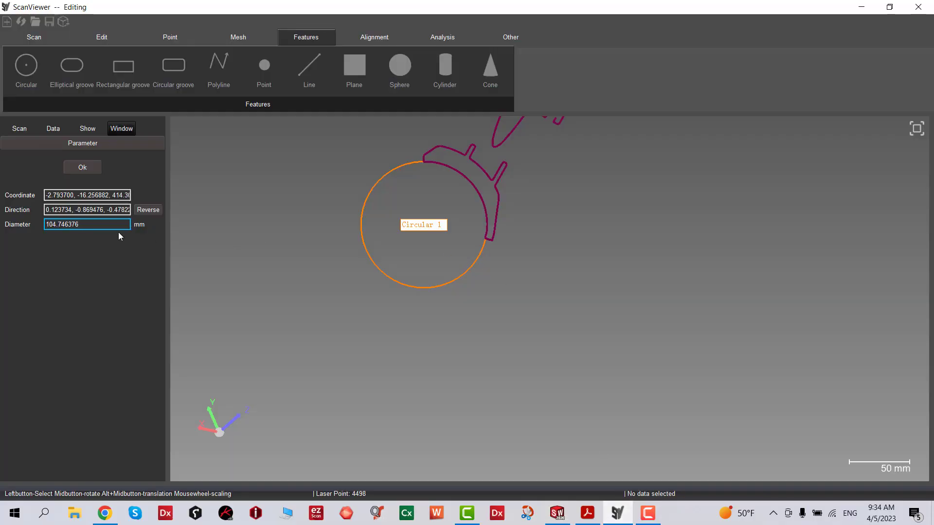
Step: Edit Circular 1's Diameter field to 104.62 and apply it
double_click(59, 225)
scroll(438, 168, up, 5)
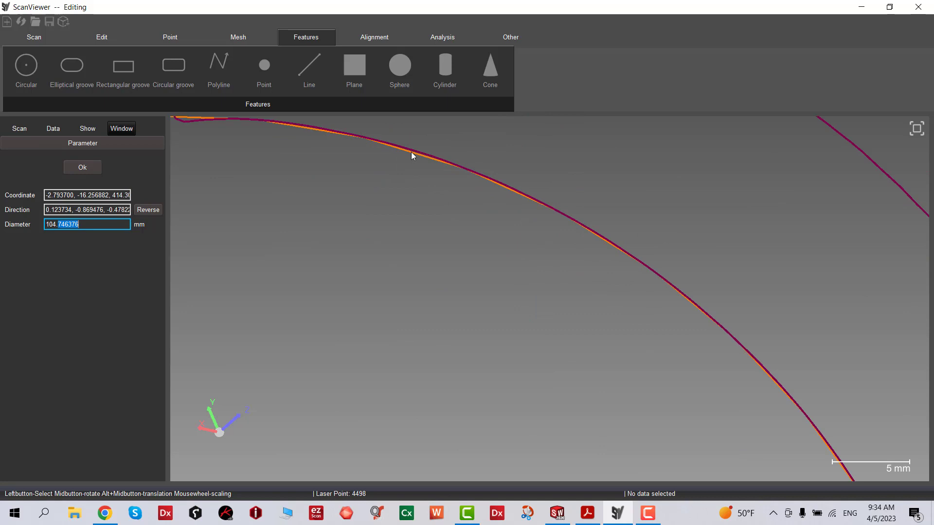
scroll(583, 252, down, 5)
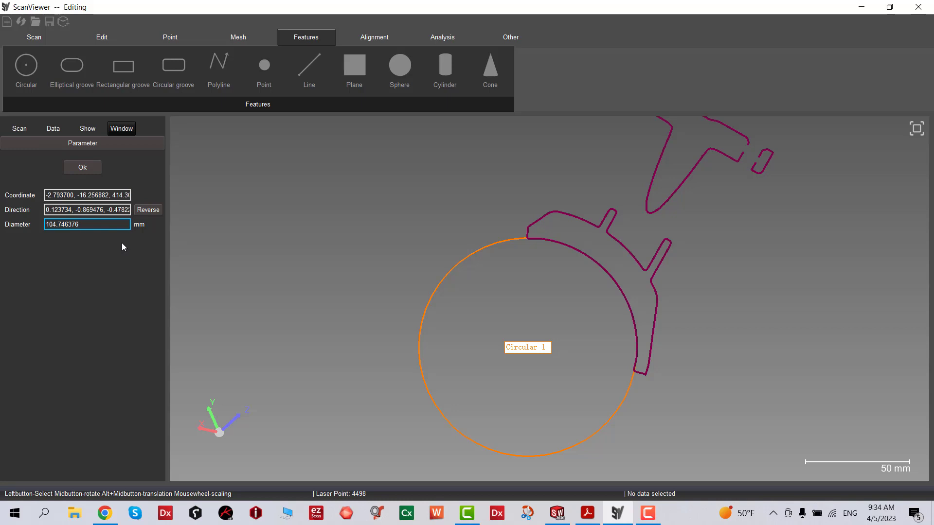
key(BackSpace)
key(BackSpace)
key(BackSpace)
key(BackSpace)
key(BackSpace)
key(BackSpace)
text(62)
click(82, 168)
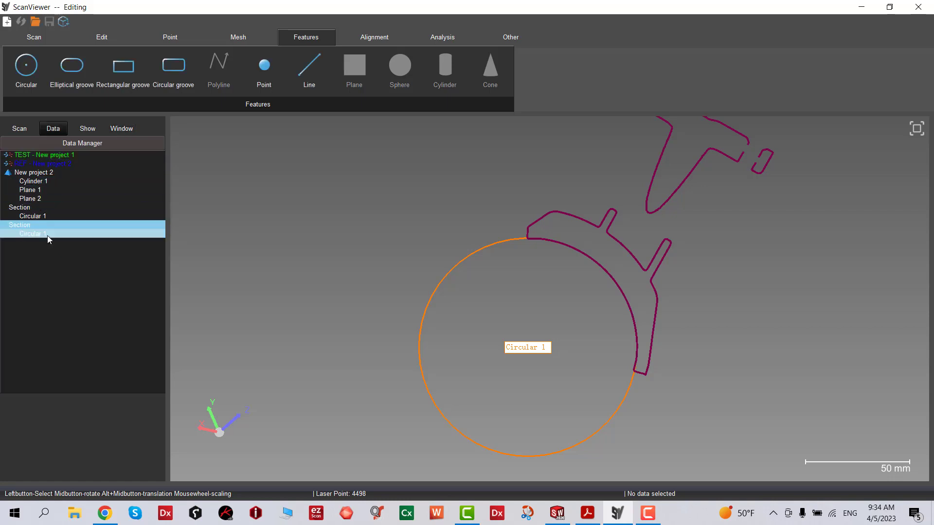
Step: Reopen Circular 1's attributes and drag its label up-left of the circle on a leader line
right_click(44, 232)
click(71, 320)
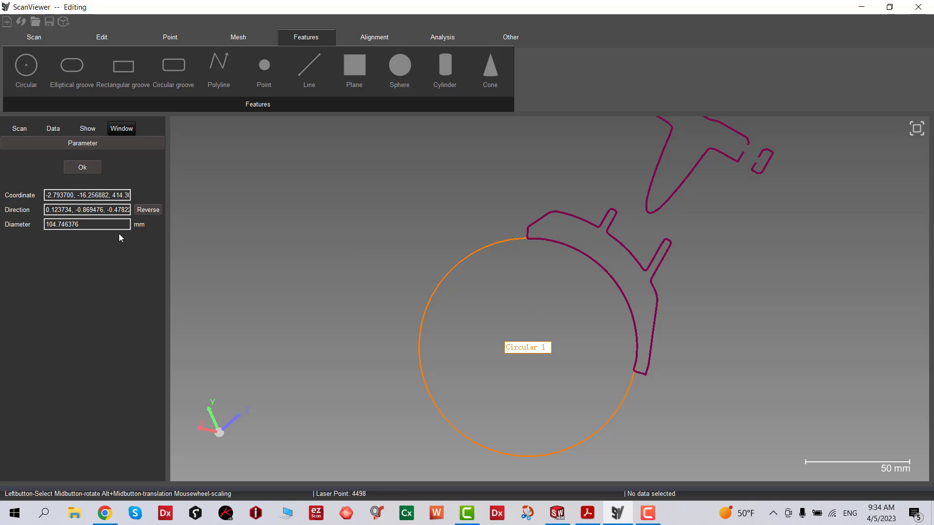
scroll(548, 360, up, 3)
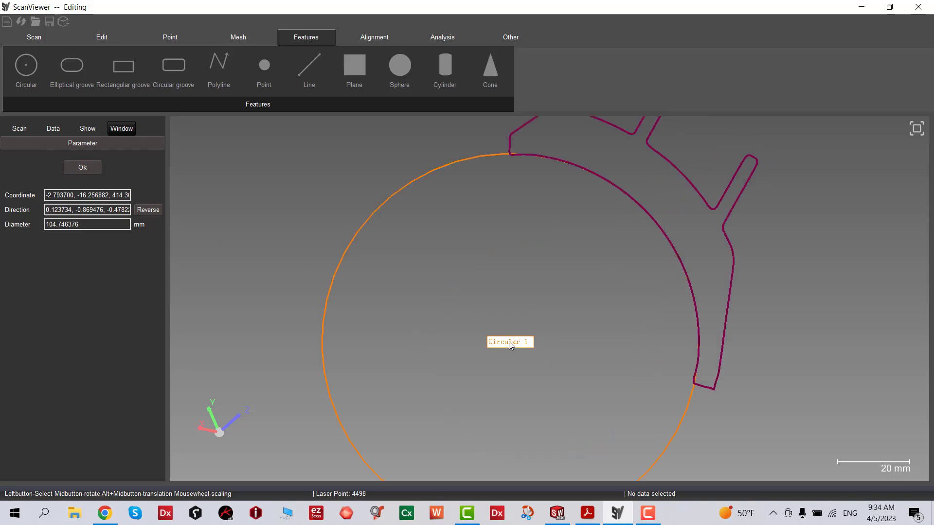
drag(510, 344, 414, 284)
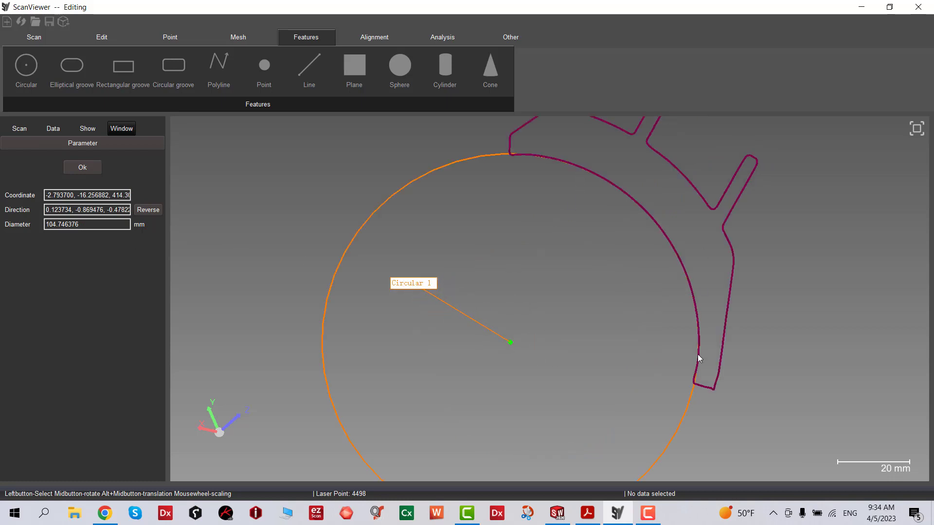
scroll(700, 359, up, 6)
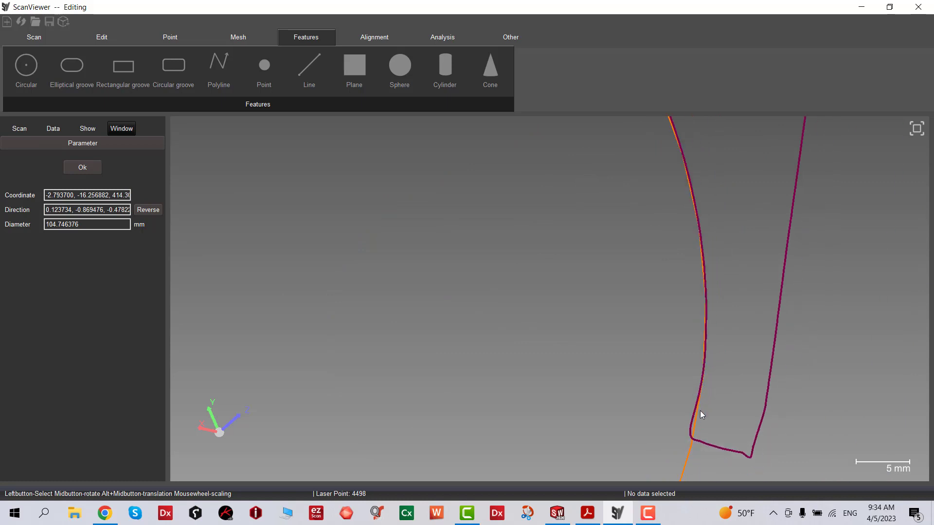
scroll(700, 415, down, 2)
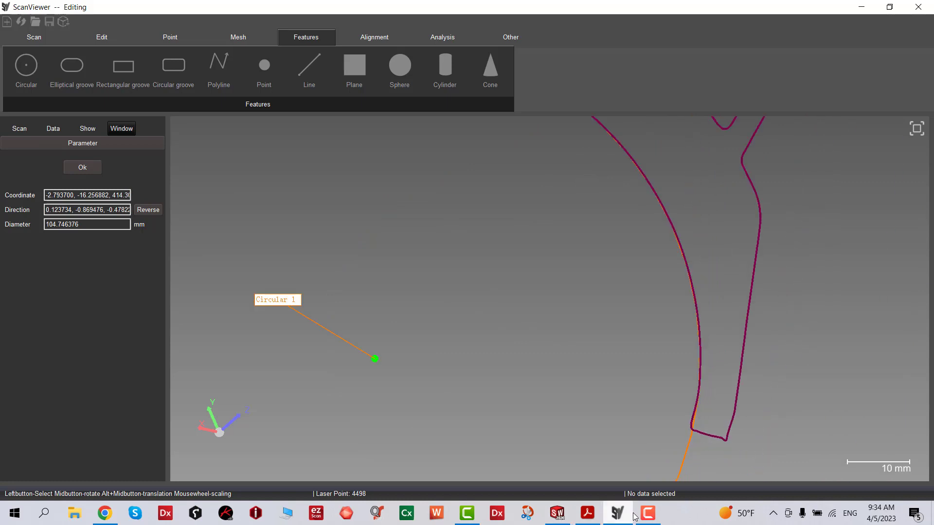
Step: Bring the VW CAD file in SOLIDWORKS to the front and end Smart Dimension
click(559, 518)
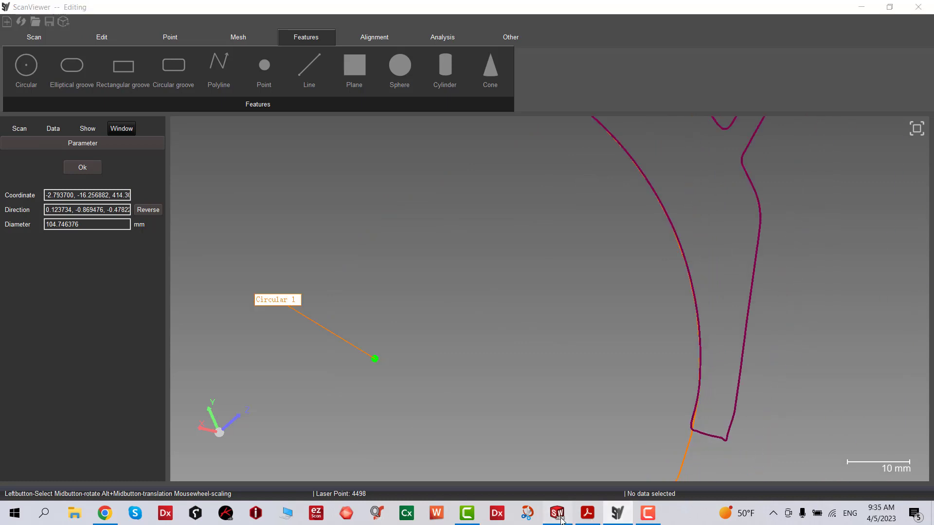
scroll(292, 182, down, 2)
scroll(372, 239, up, 3)
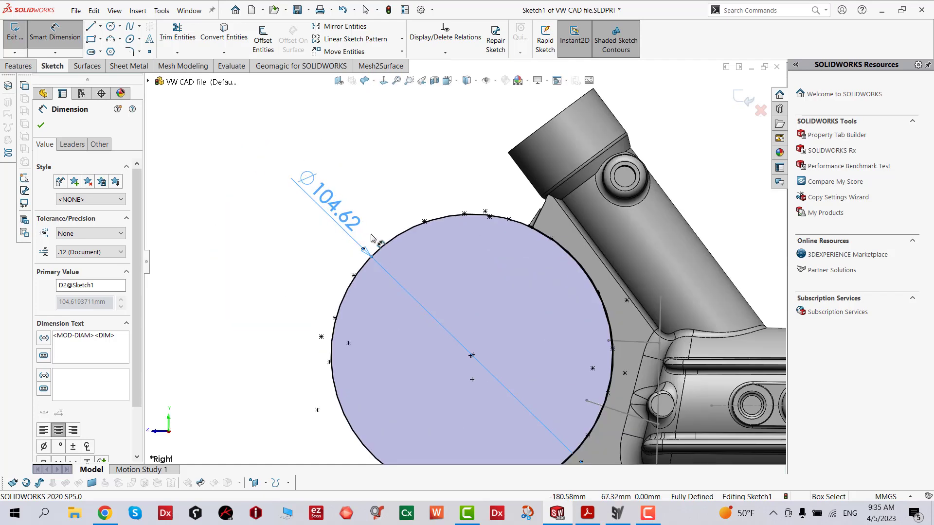
scroll(372, 238, up, 3)
click(41, 125)
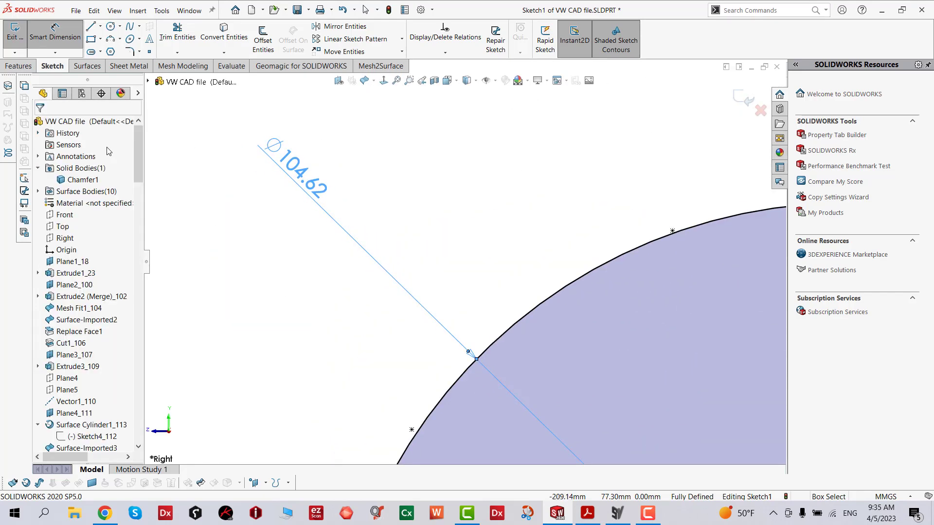
key(Escape)
Step: Orbit the model so the 104.62 mm sketch circle on the curved boss faces the view
scroll(422, 262, down, 5)
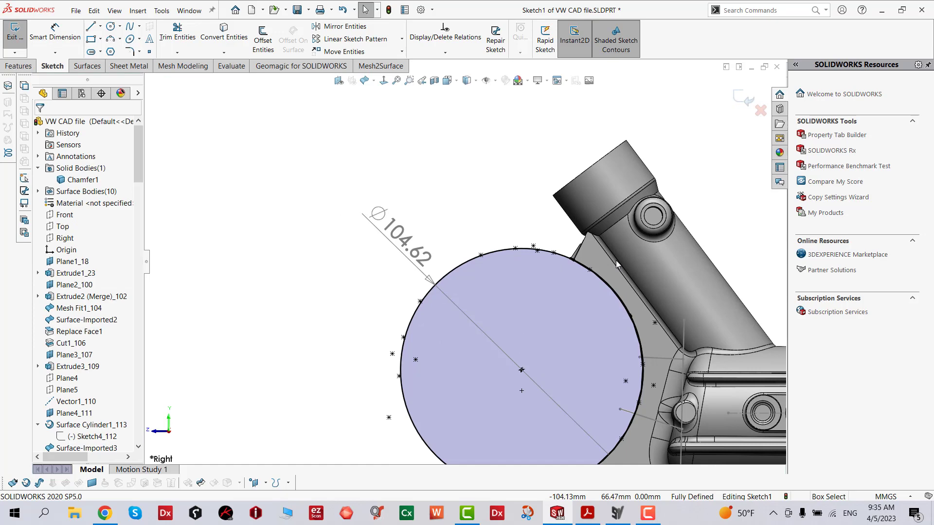
scroll(559, 268, up, 5)
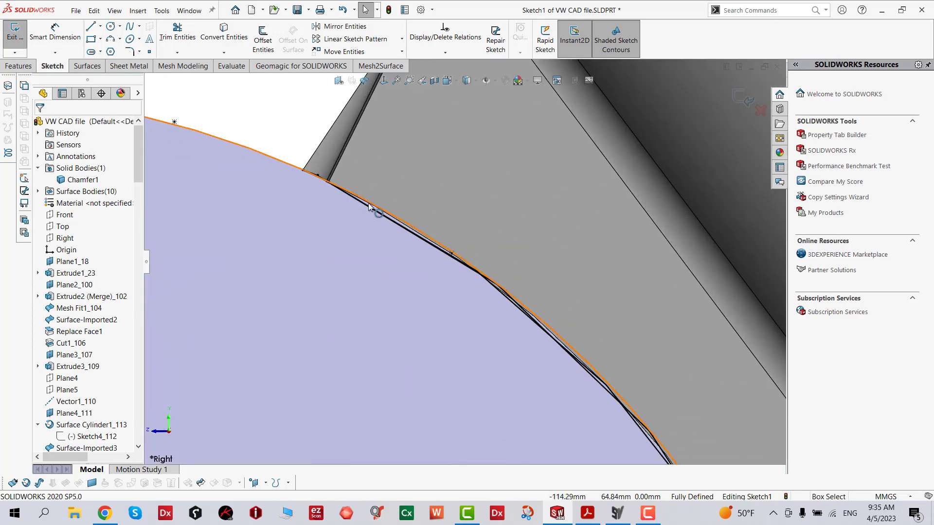
scroll(489, 281, down, 6)
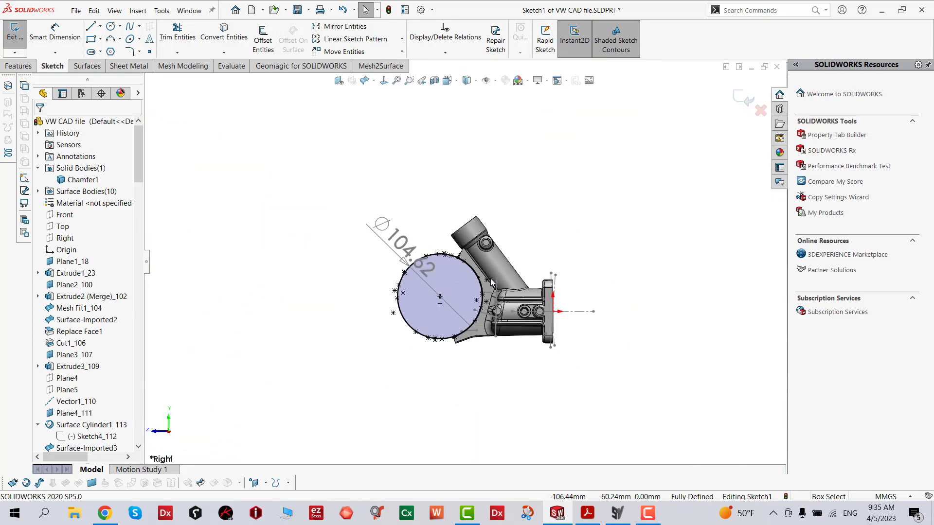
scroll(491, 281, up, 3)
scroll(442, 263, up, 2)
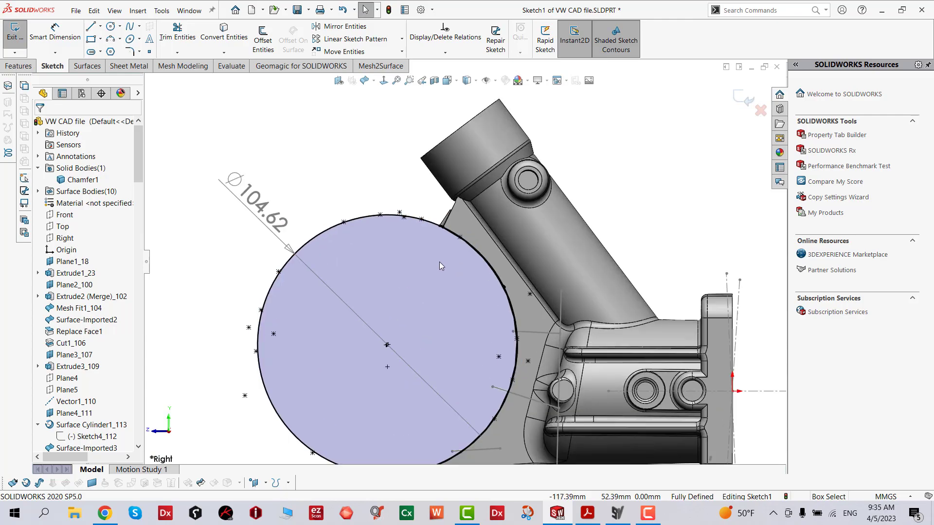
middle_drag(439, 262, 540, 208)
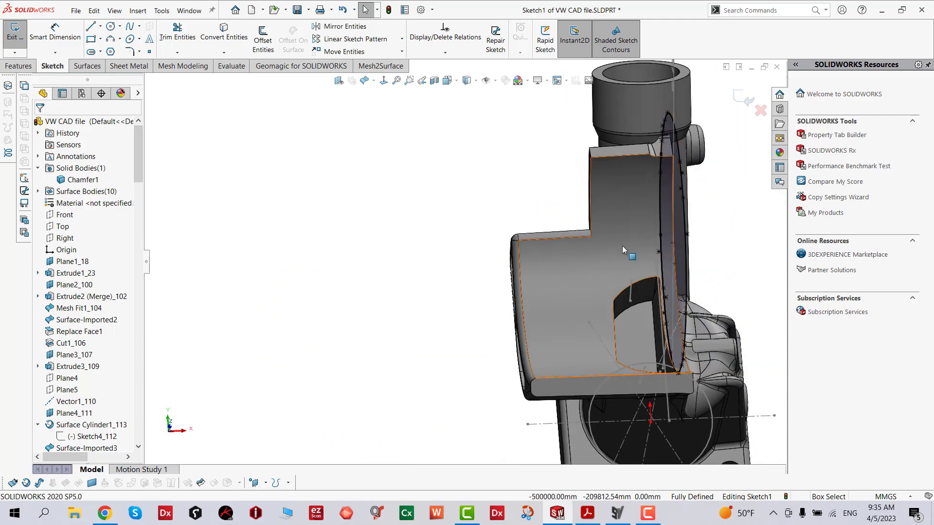
mouse_move(623, 246)
middle_down()
mouse_move(530, 234)
mouse_move(540, 229)
middle_up()
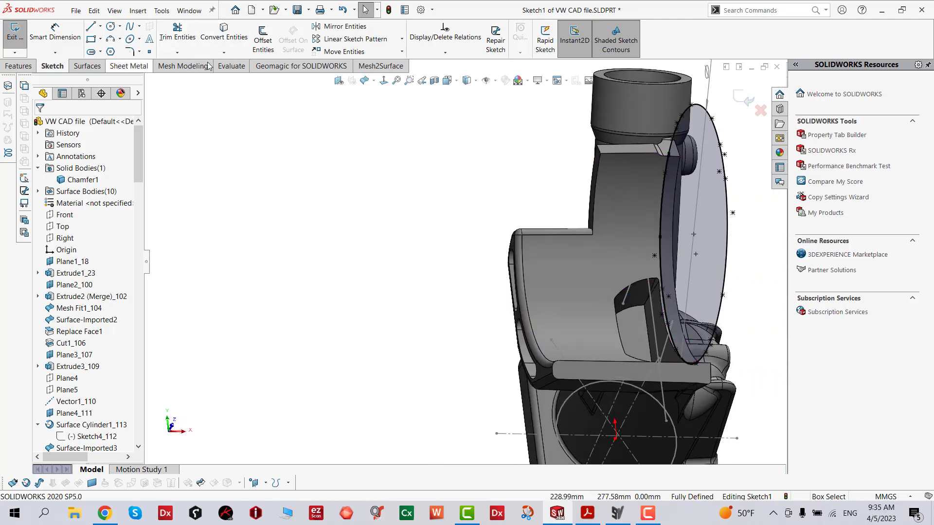
Step: Exit the sketch and measure the curved boss face, checking the units and precision settings
click(15, 33)
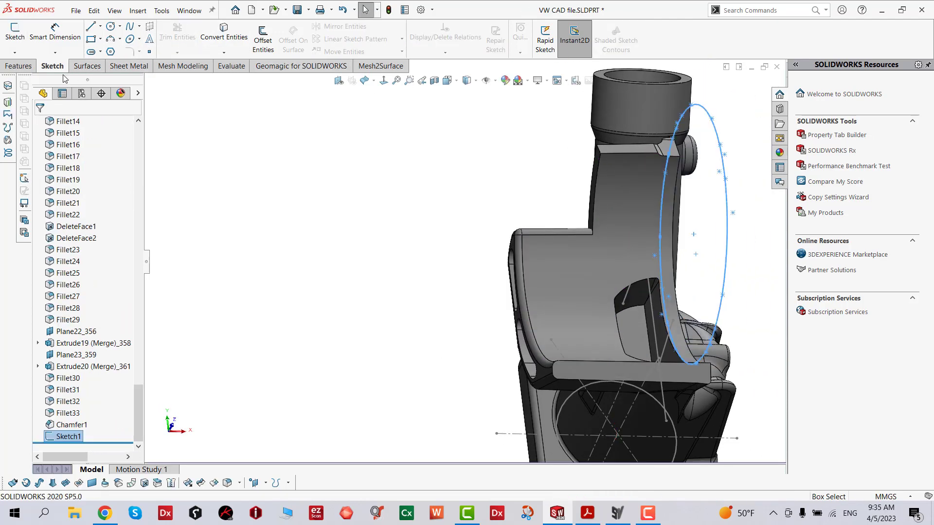
click(231, 66)
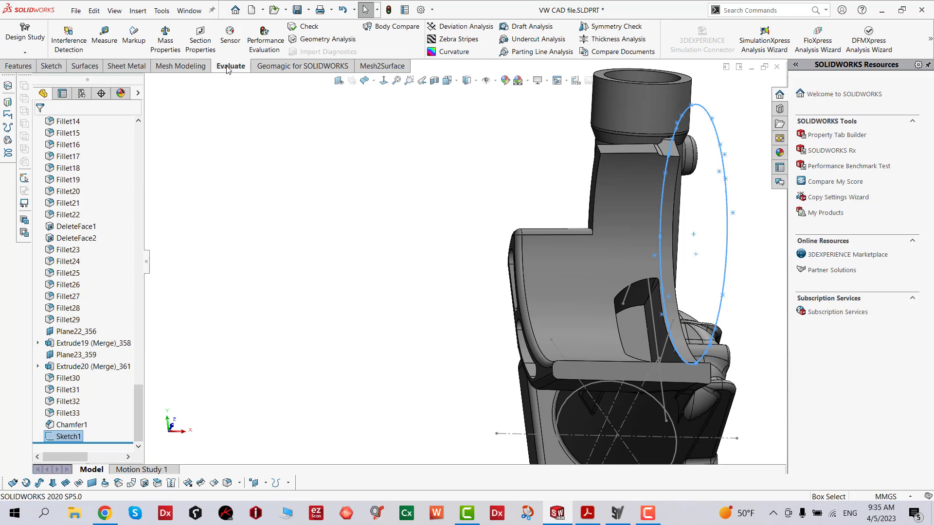
click(104, 36)
click(540, 267)
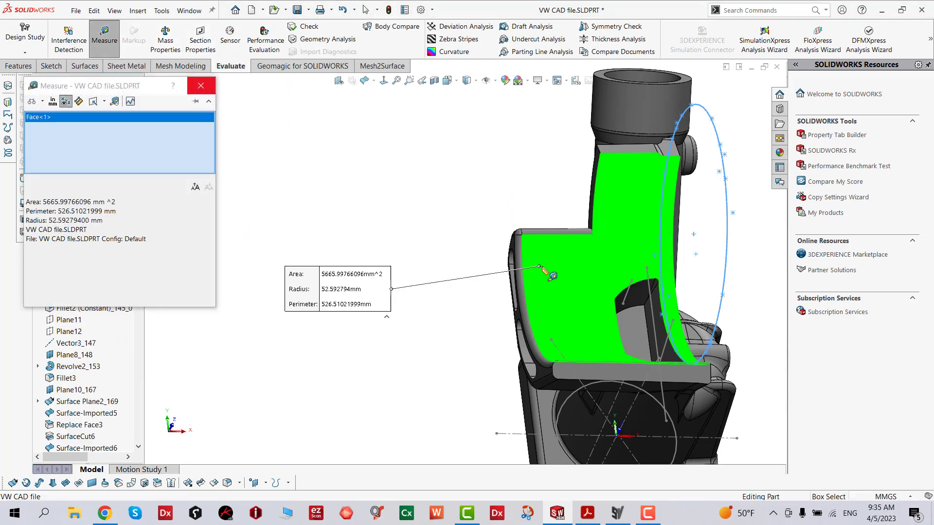
click(75, 222)
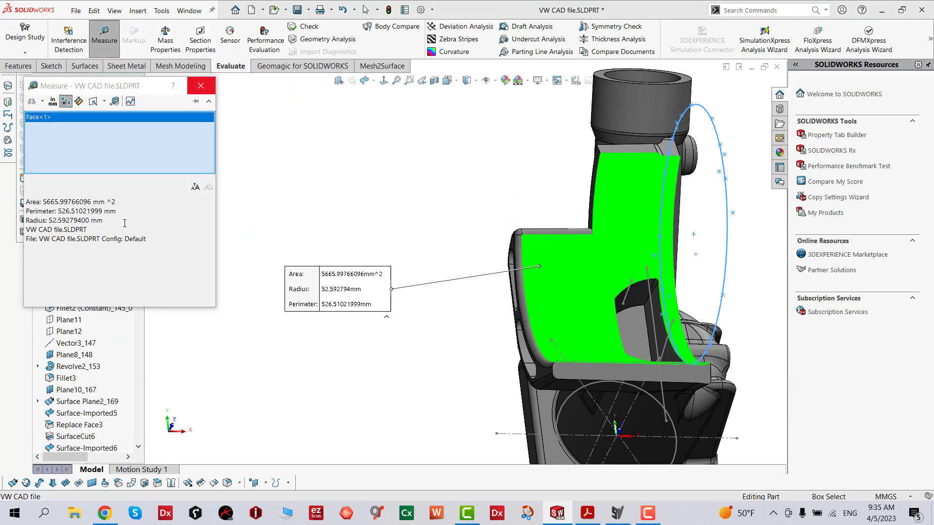
click(54, 103)
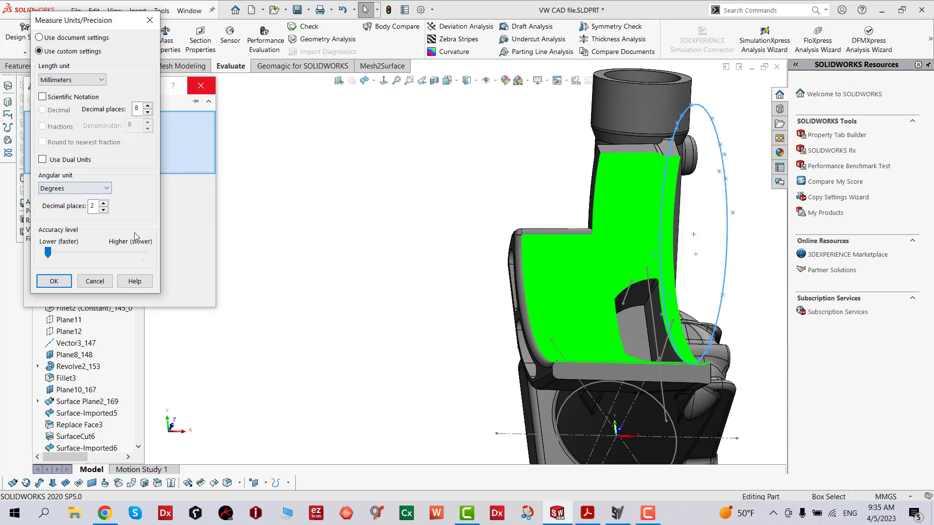
click(56, 282)
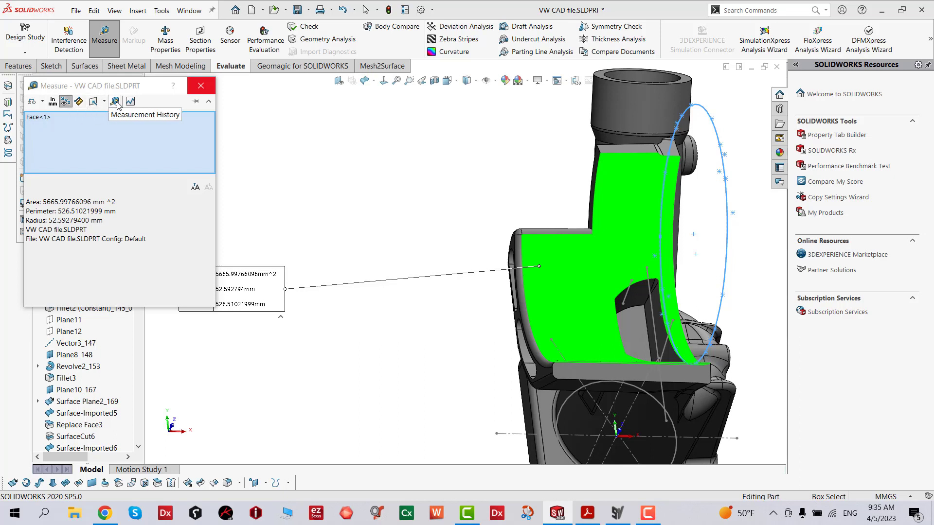
Step: Try the arc distance options: maximum, minimum, custom, then center-to-center distance
click(43, 102)
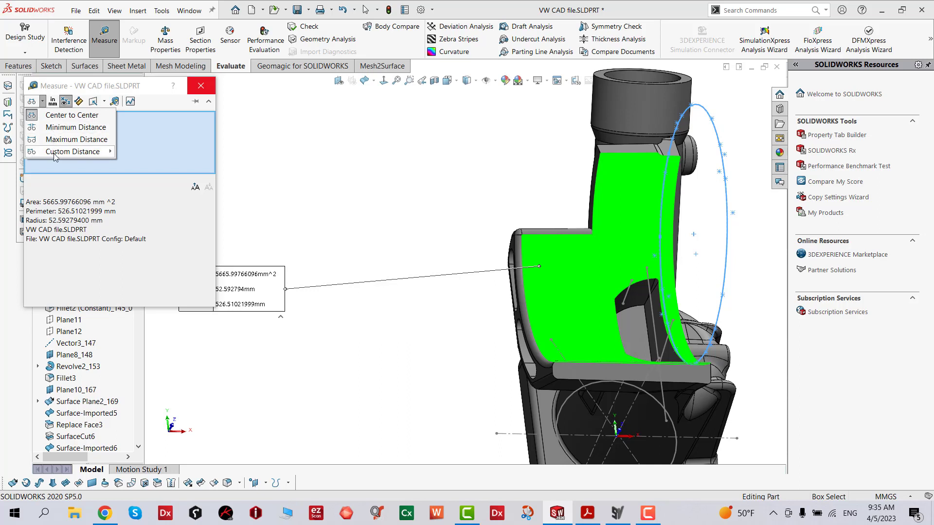
click(55, 140)
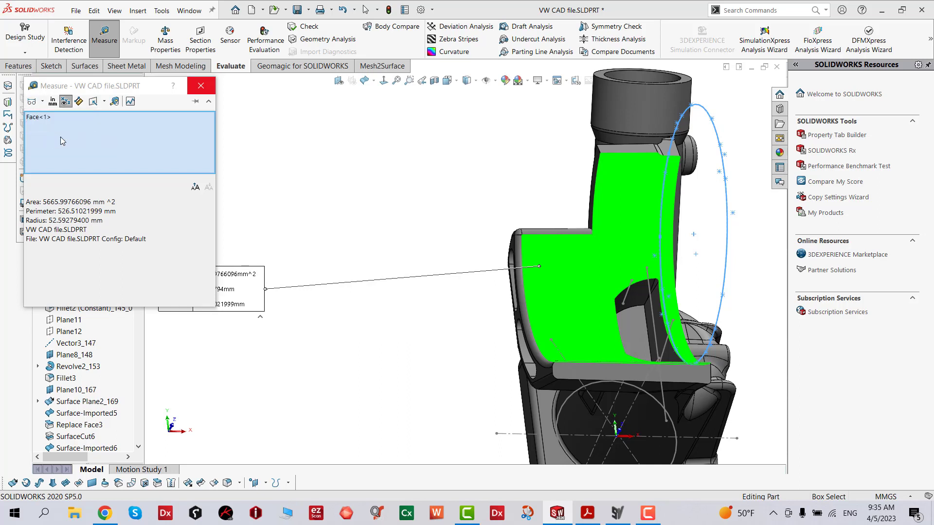
drag(128, 88, 370, 116)
click(293, 126)
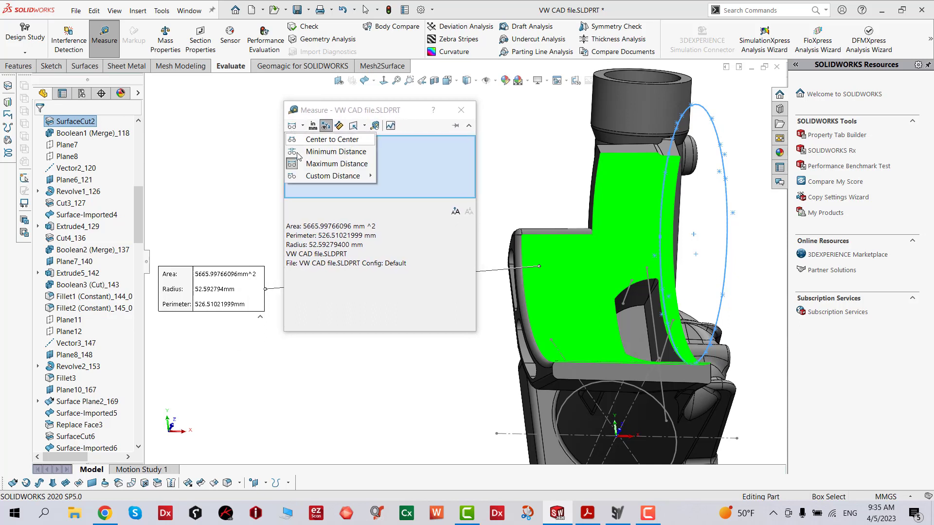
click(319, 153)
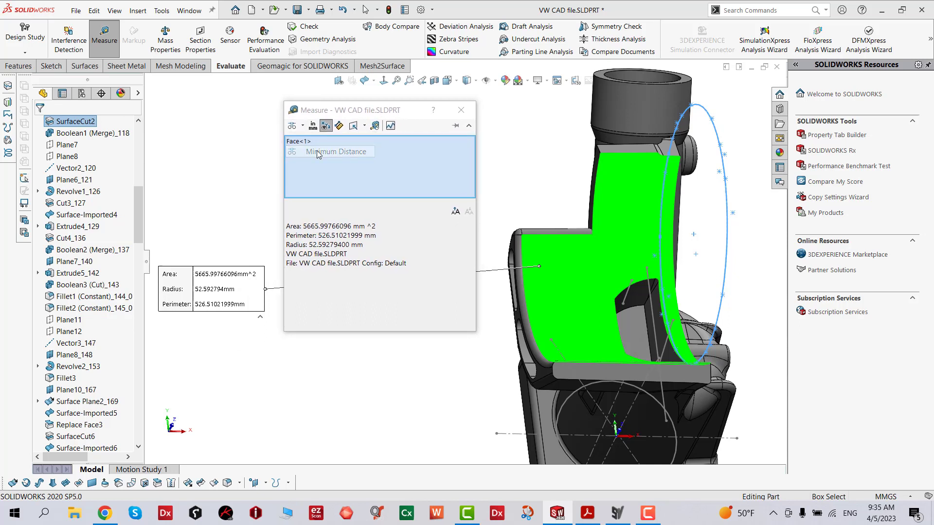
click(293, 126)
click(320, 176)
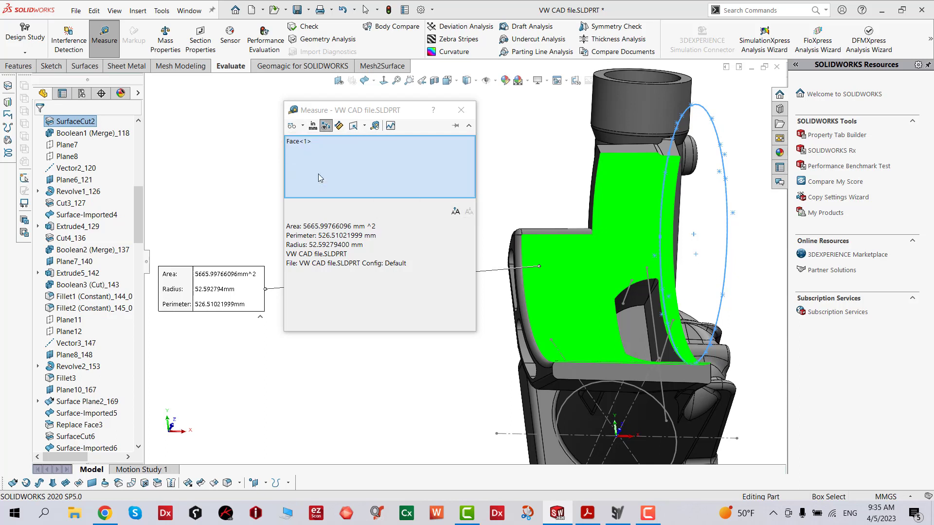
click(295, 126)
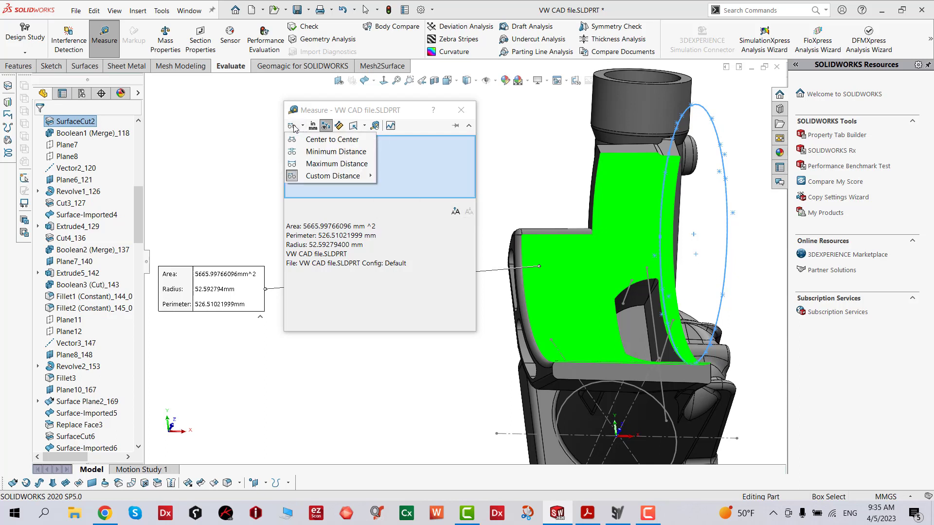
click(320, 142)
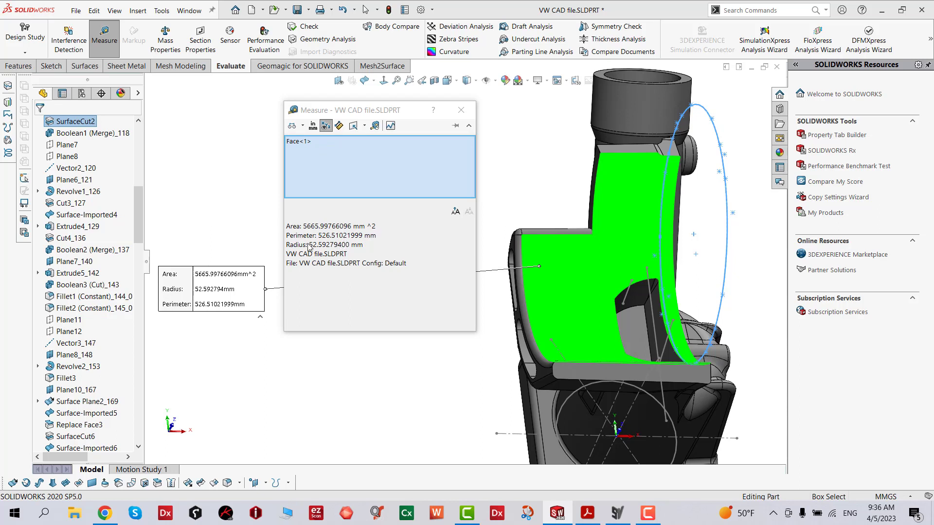
Step: Enlarge the measurement text three times and highlight the 52.59279400 mm radius
click(458, 215)
click(457, 215)
click(458, 215)
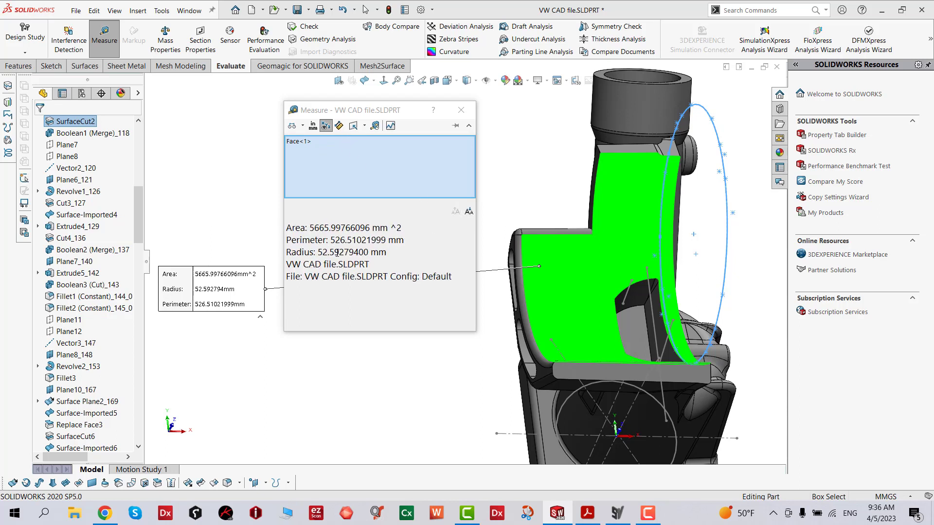
drag(315, 253, 392, 253)
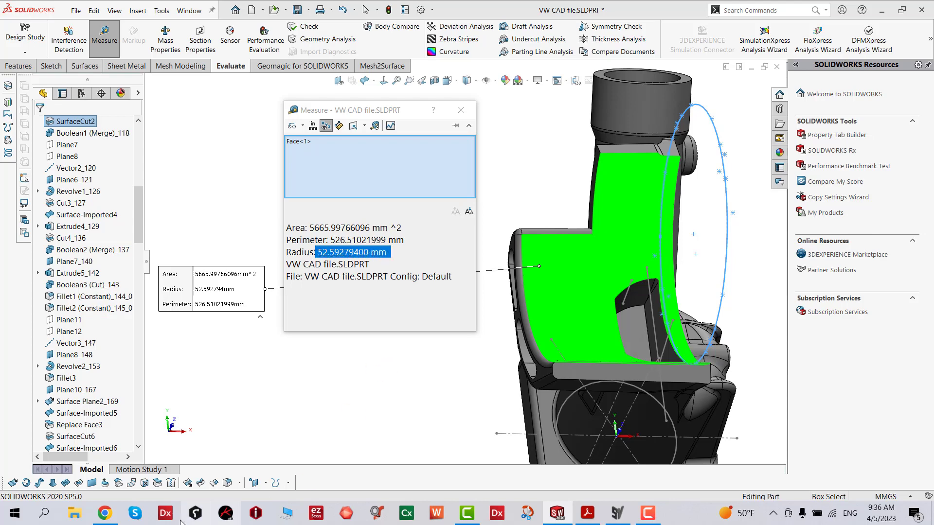
click(46, 515)
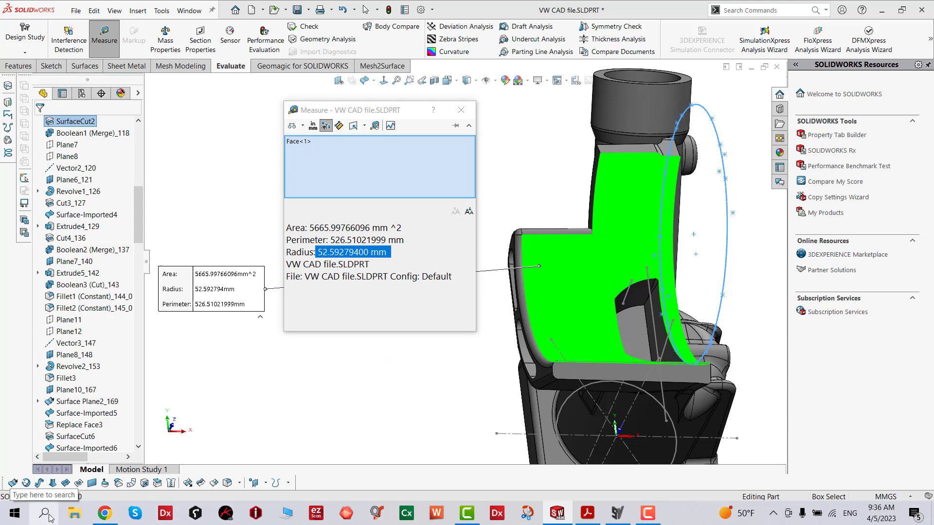
Step: Double the CAD radius 52.592794 in Calculator to get the 105.185588 diameter
click(100, 249)
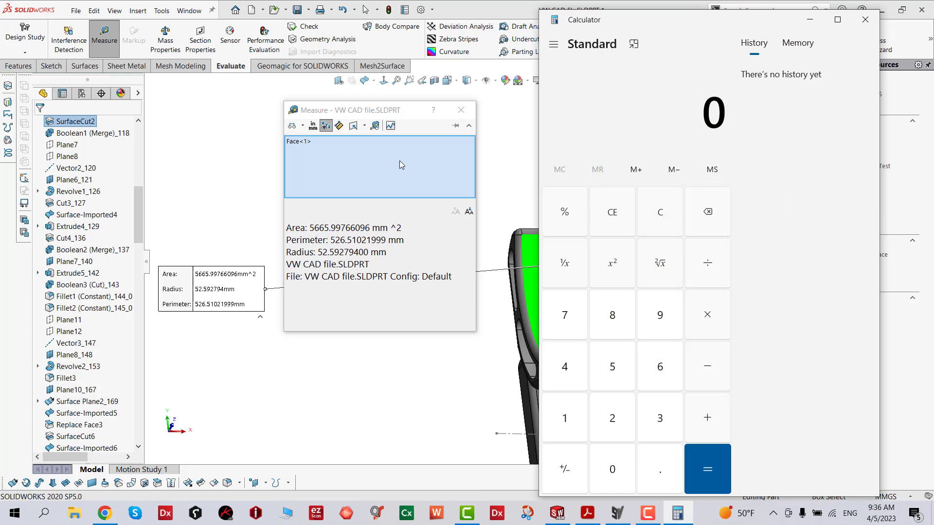
text(52)
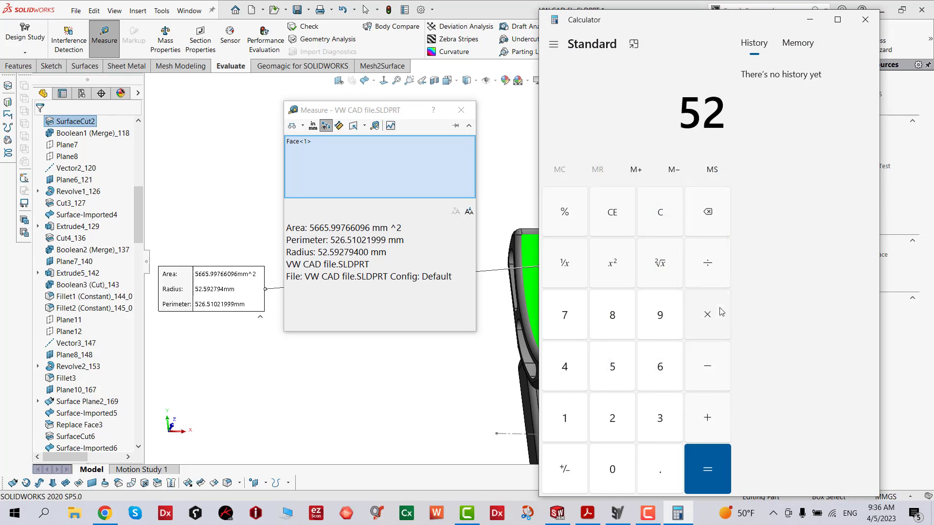
text(.)
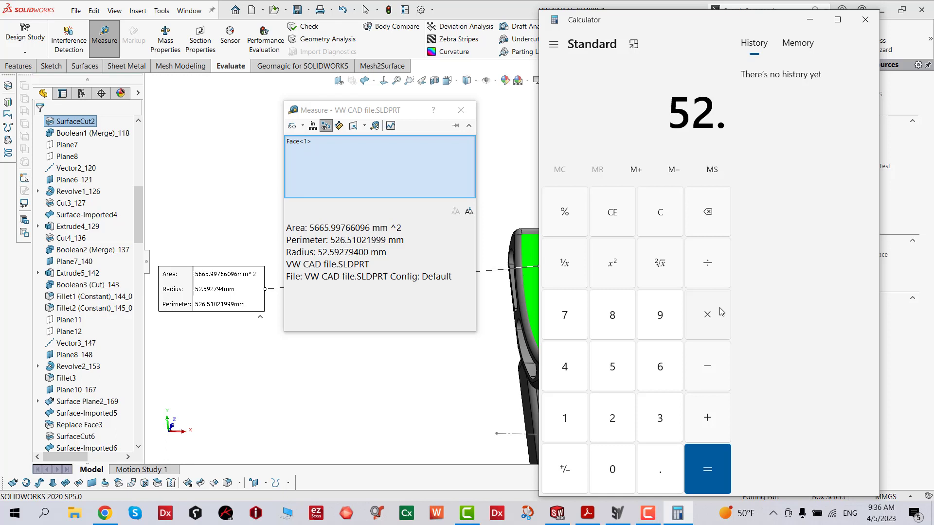
text(592)
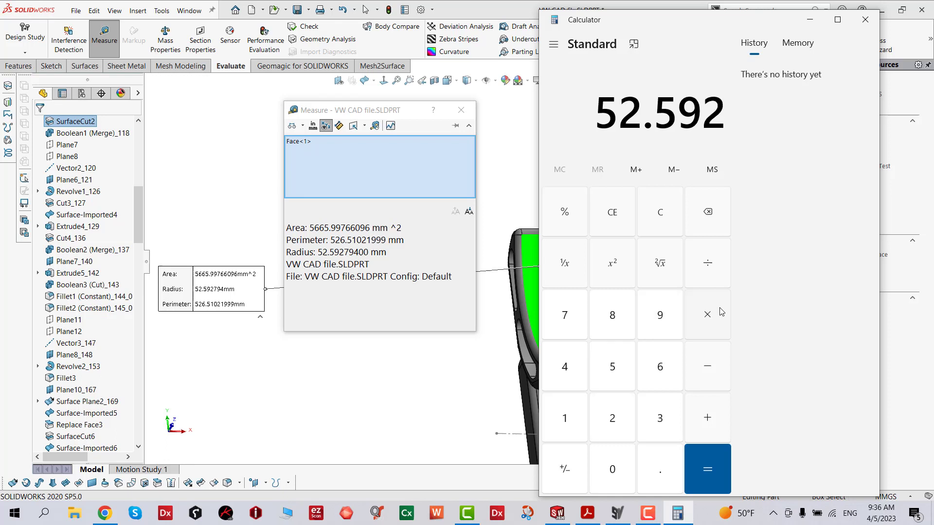
text(7)
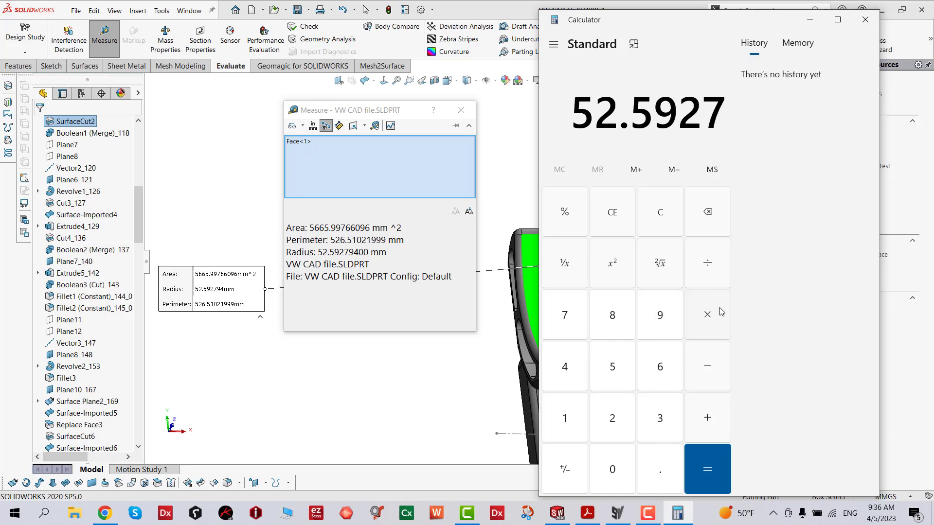
text(94)
key(Return)
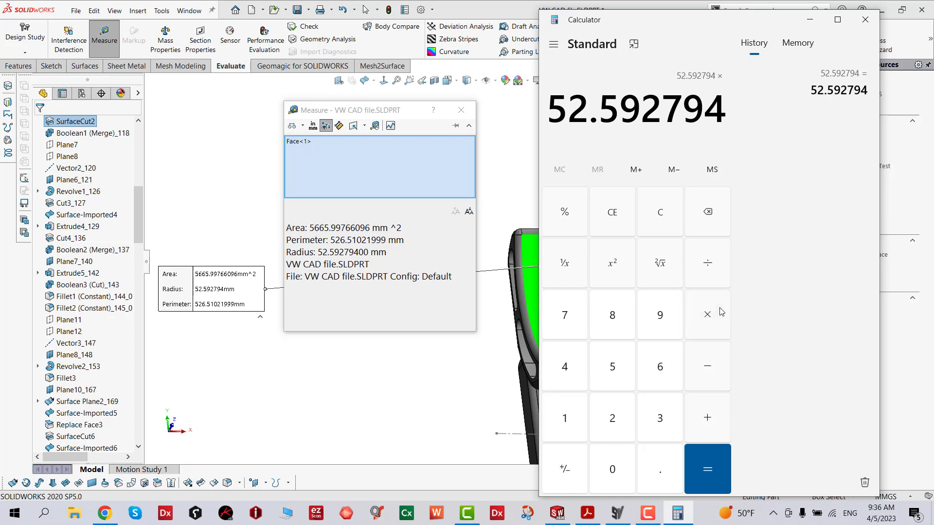
text(2)
key(Return)
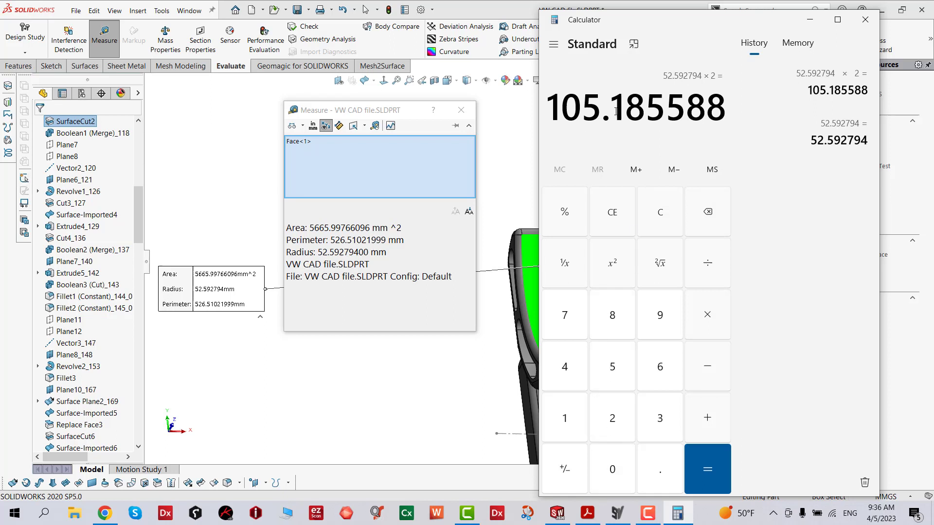
drag(616, 111, 729, 110)
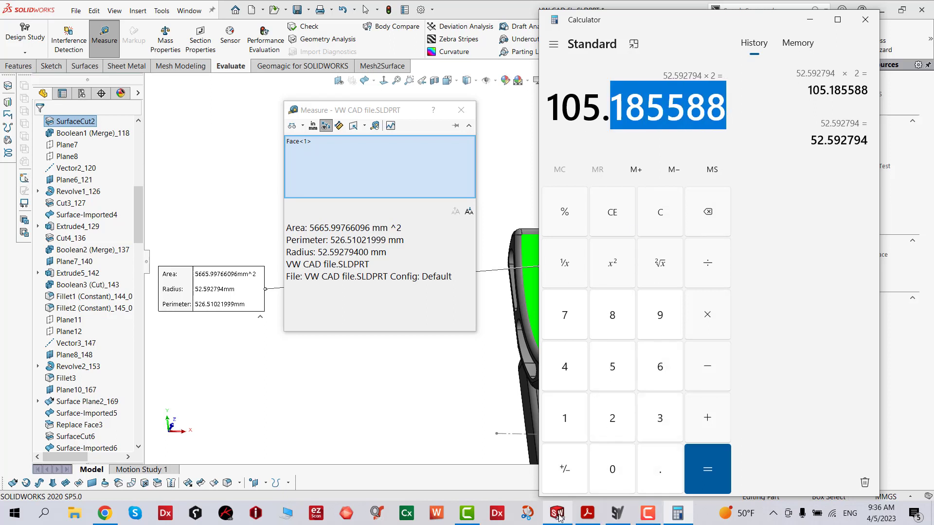
Step: Commit section circle Circular 1 (104.746376 mm), then display New project 2's whole part with its planes and cylinder
click(618, 517)
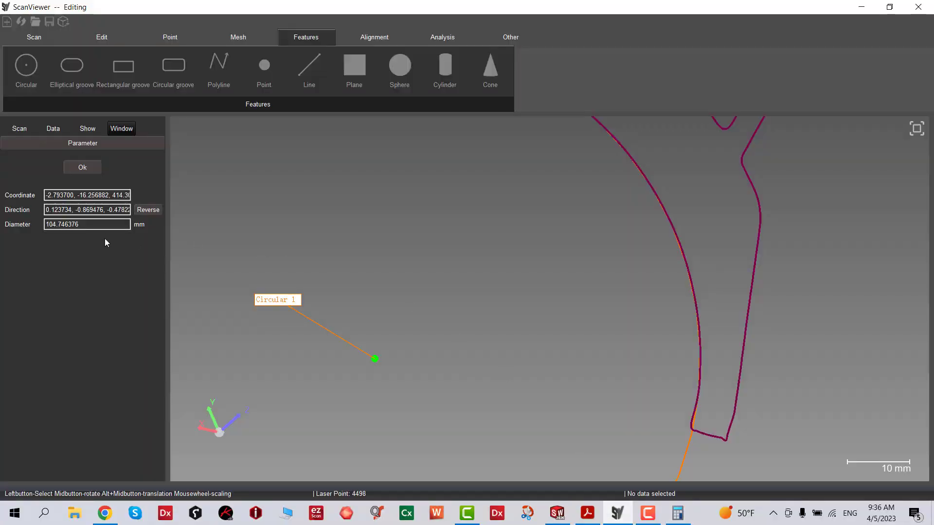
scroll(516, 233, down, 3)
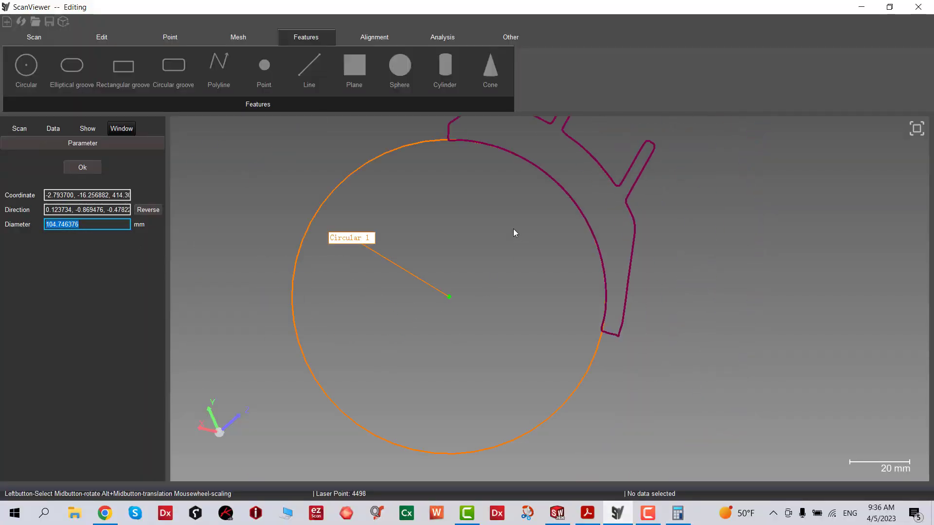
click(82, 168)
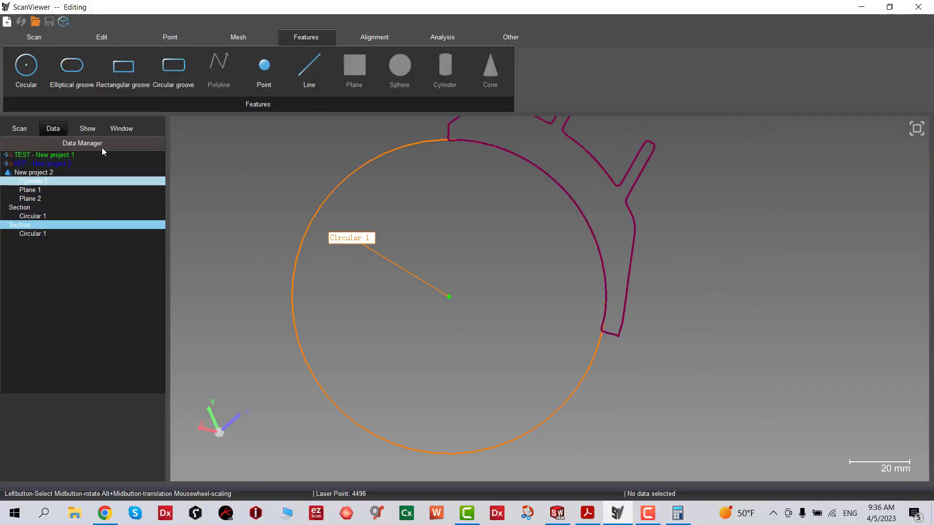
scroll(311, 220, down, 3)
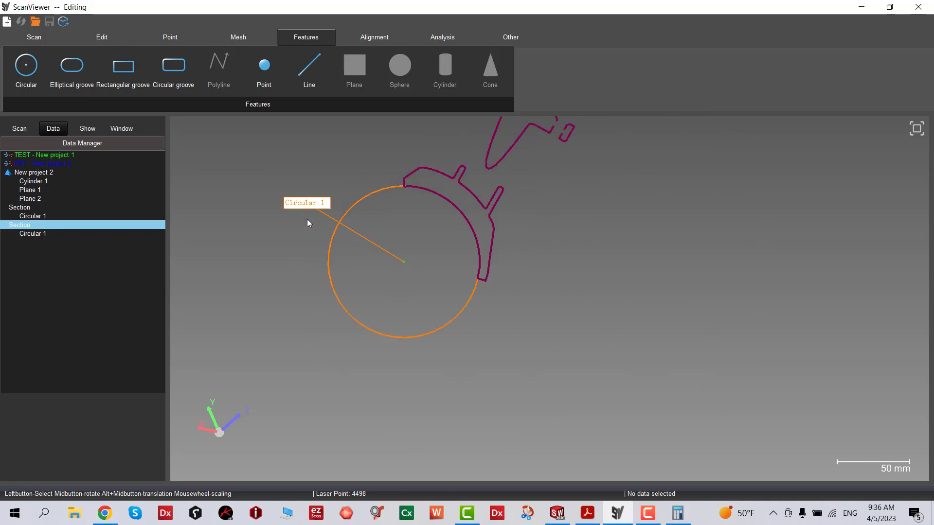
click(36, 173)
scroll(532, 329, up, 3)
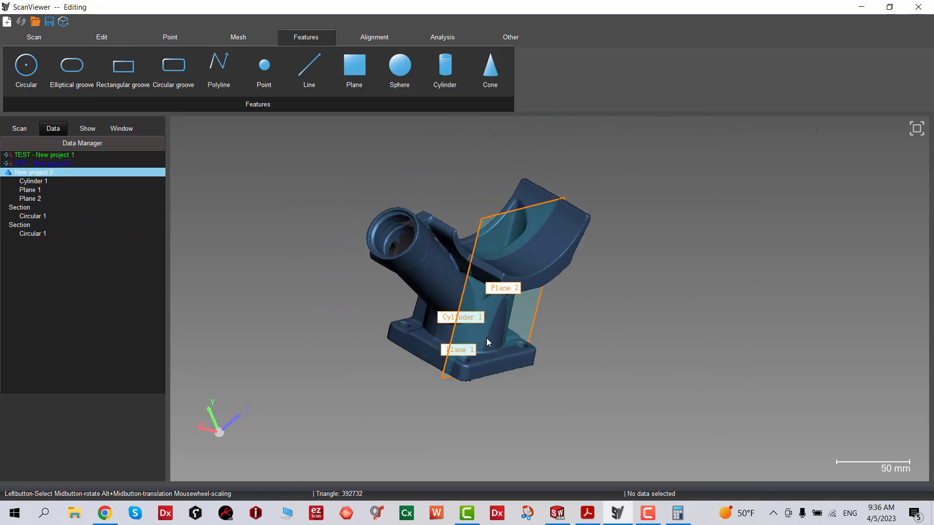
mouse_move(487, 338)
middle_down()
mouse_move(521, 378)
mouse_move(582, 279)
mouse_move(553, 229)
mouse_move(565, 228)
mouse_move(577, 261)
mouse_move(639, 320)
mouse_move(630, 312)
mouse_move(634, 323)
mouse_move(636, 303)
mouse_move(566, 349)
mouse_move(668, 332)
mouse_move(467, 323)
mouse_move(482, 333)
mouse_move(474, 328)
middle_up()
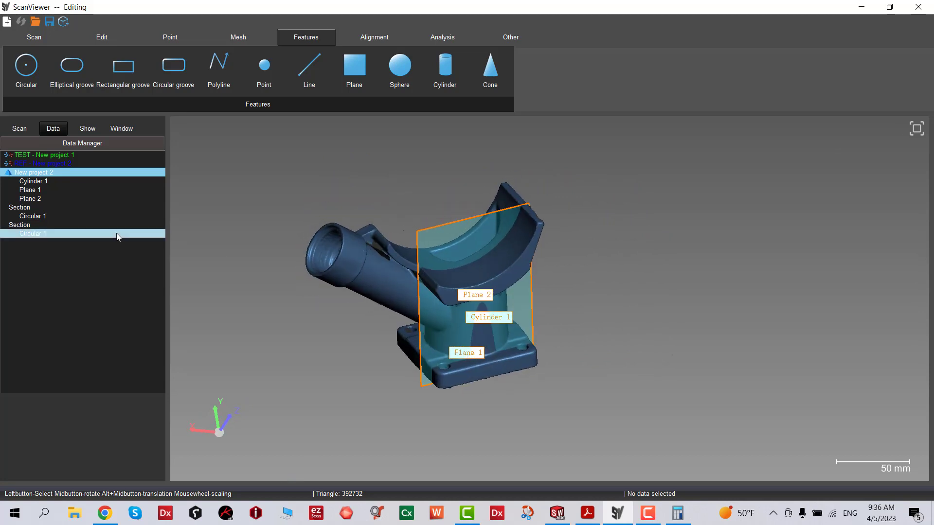
right_click(44, 181)
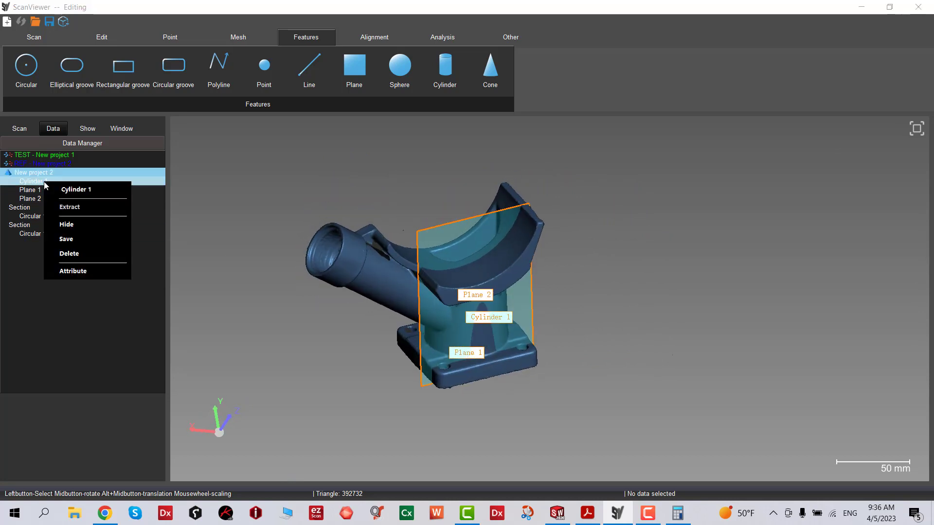
click(74, 272)
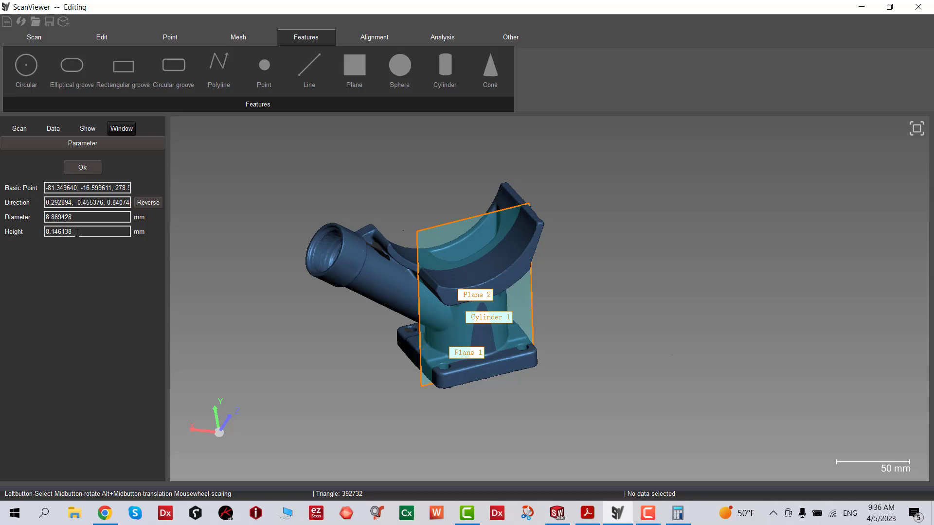
click(74, 169)
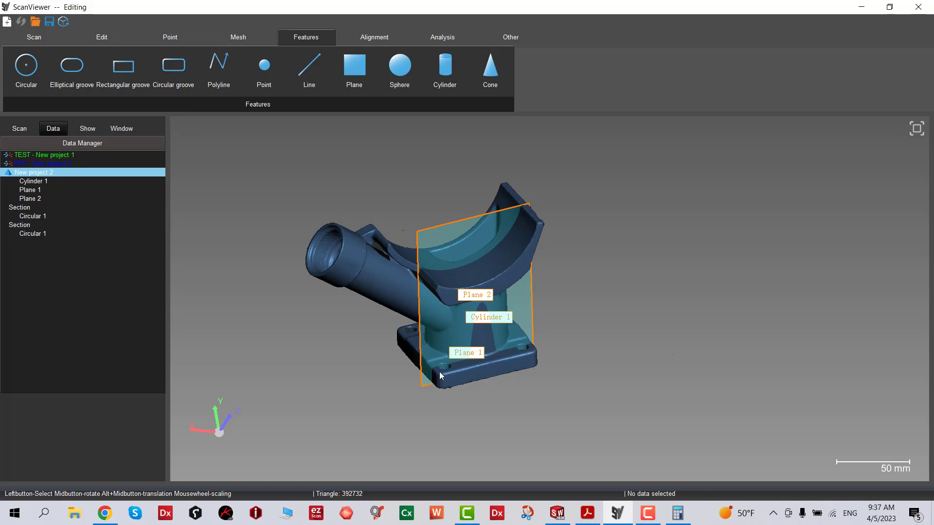
middle_drag(440, 376, 658, 348)
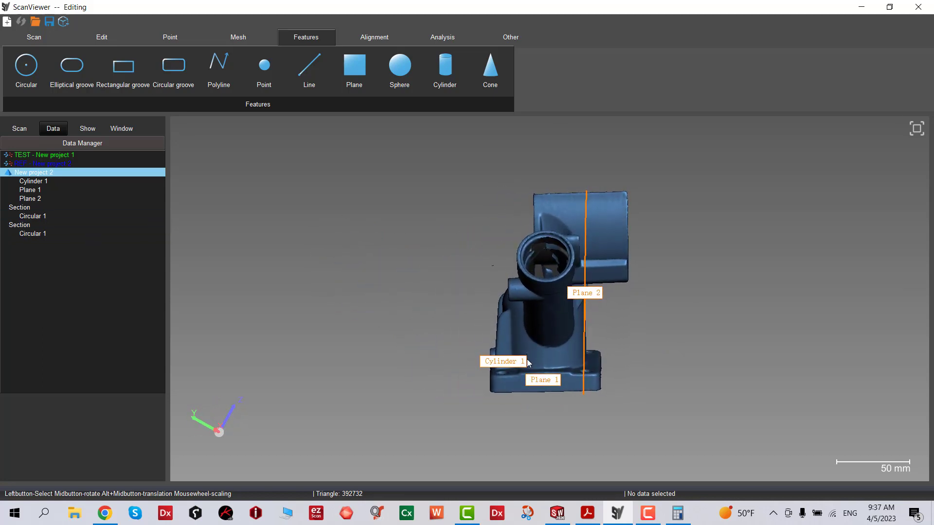